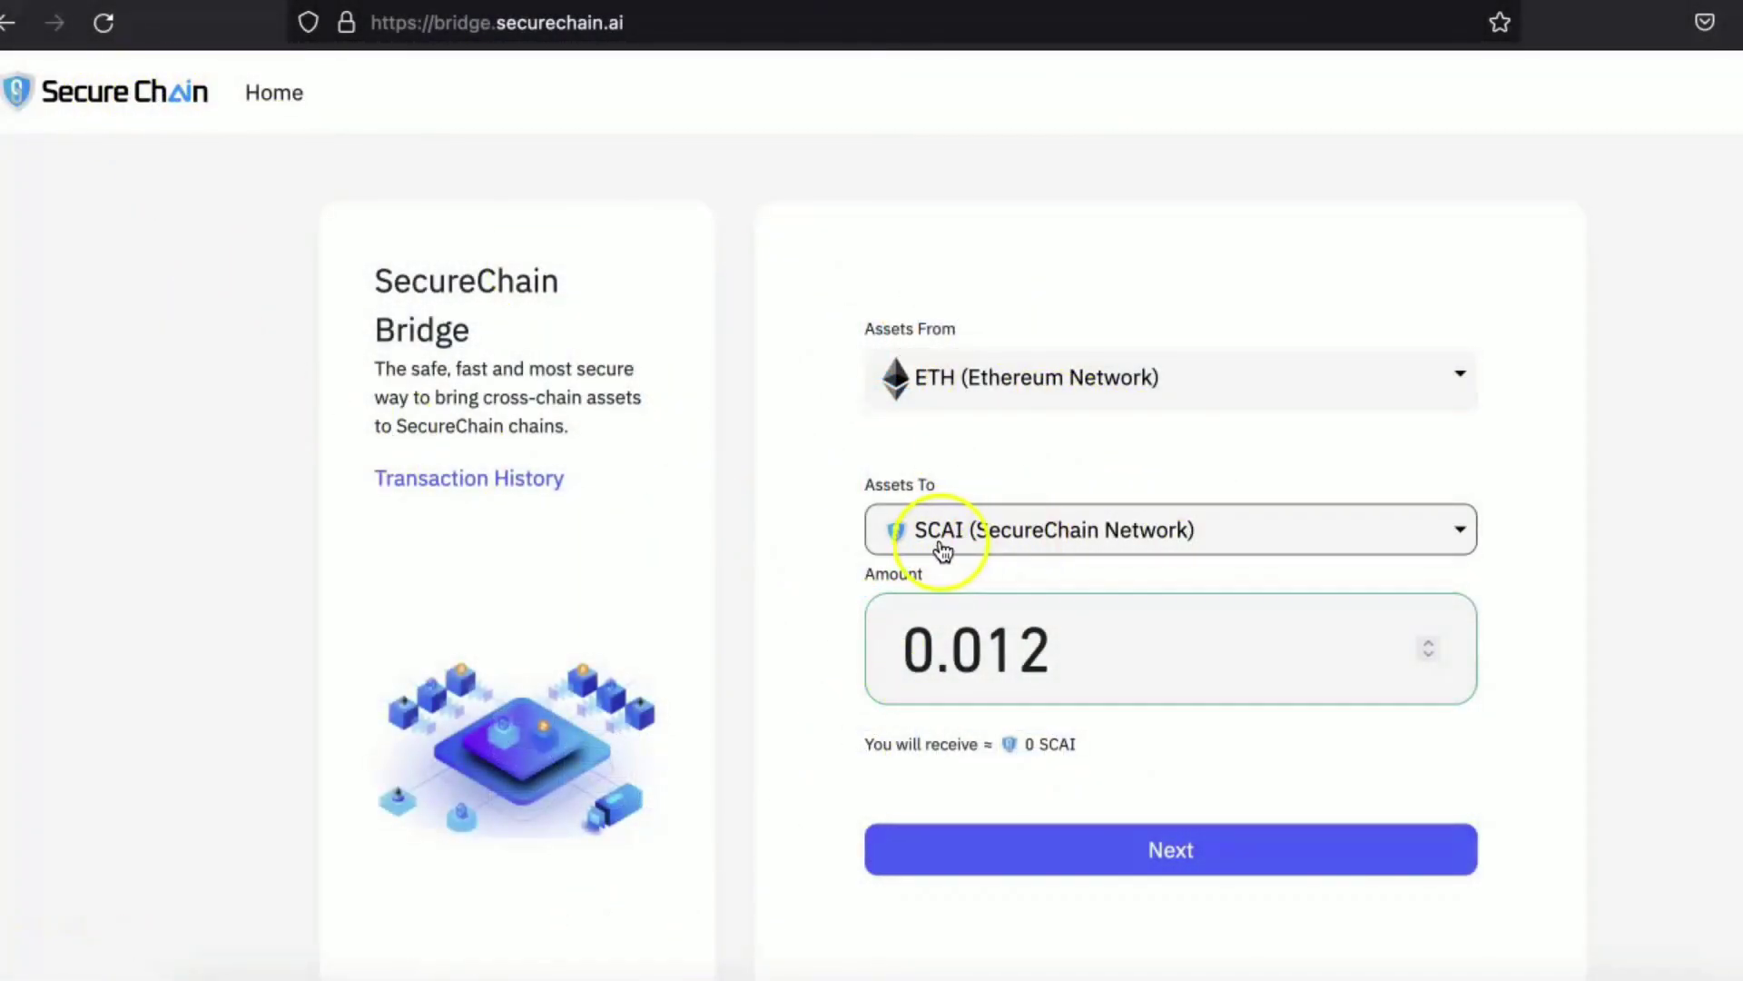
Browse the Assets From list (ETH, BNB, MATIC, USDT, SCAI, USDS), then return to the top.
left_click(928, 378)
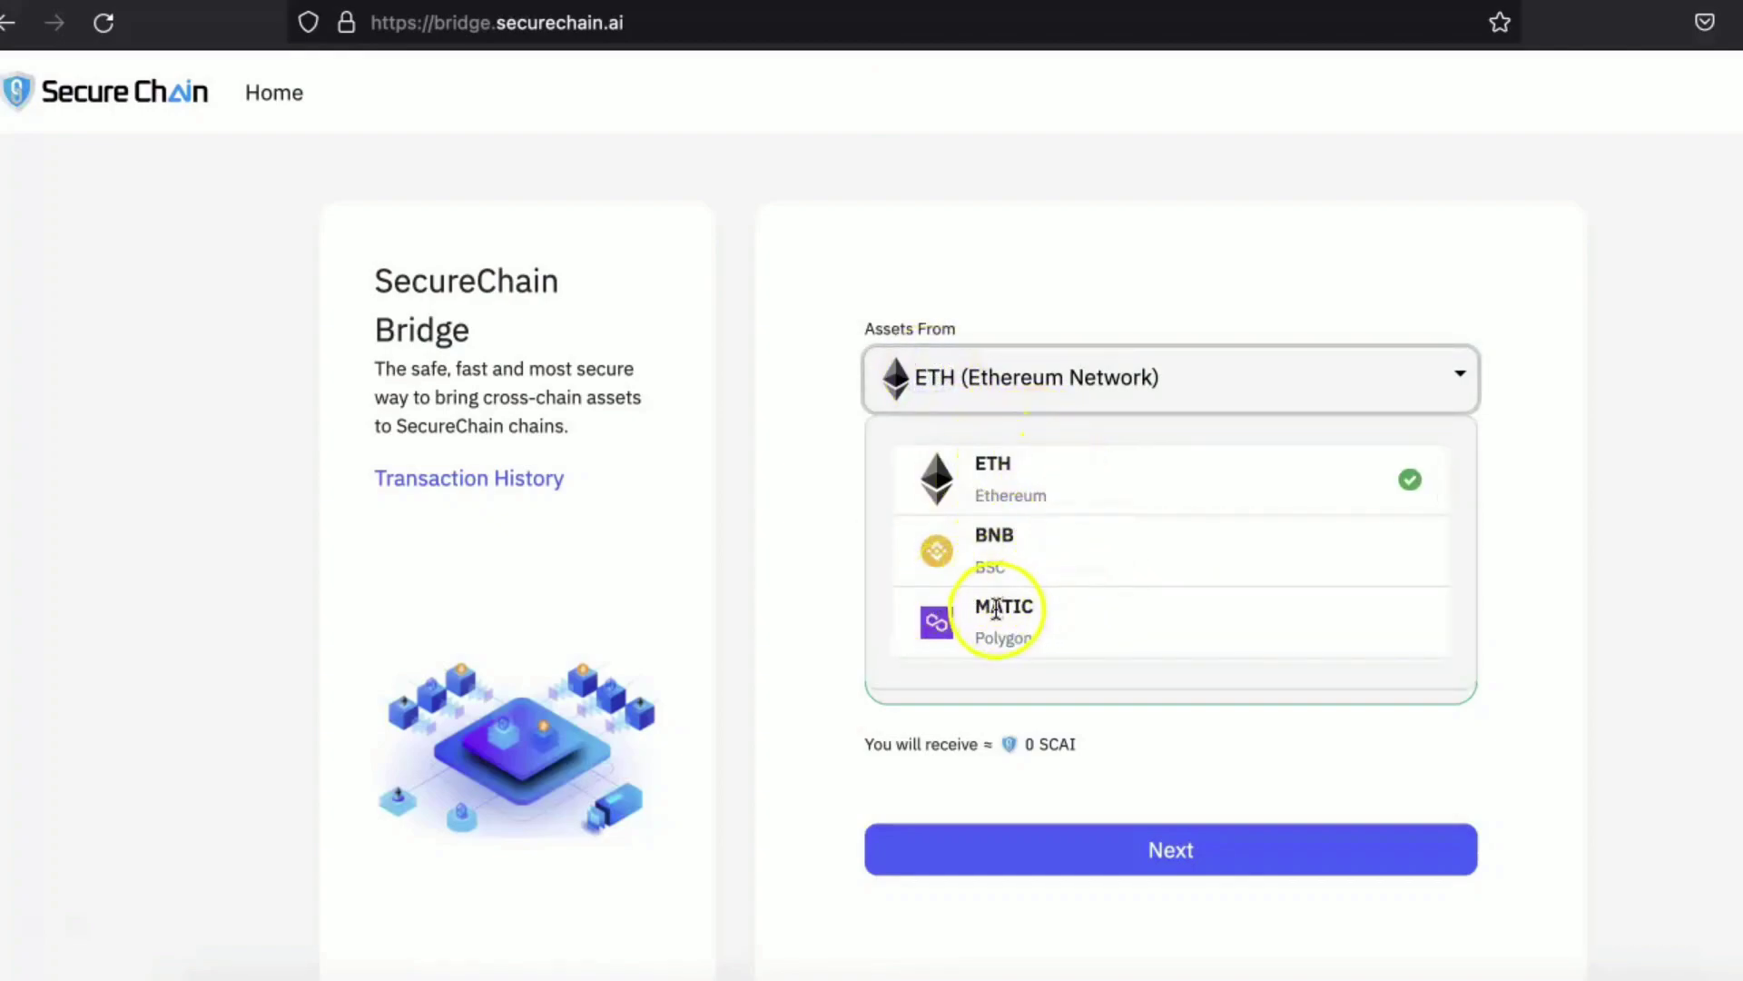
scroll(1148, 613, "down", 2)
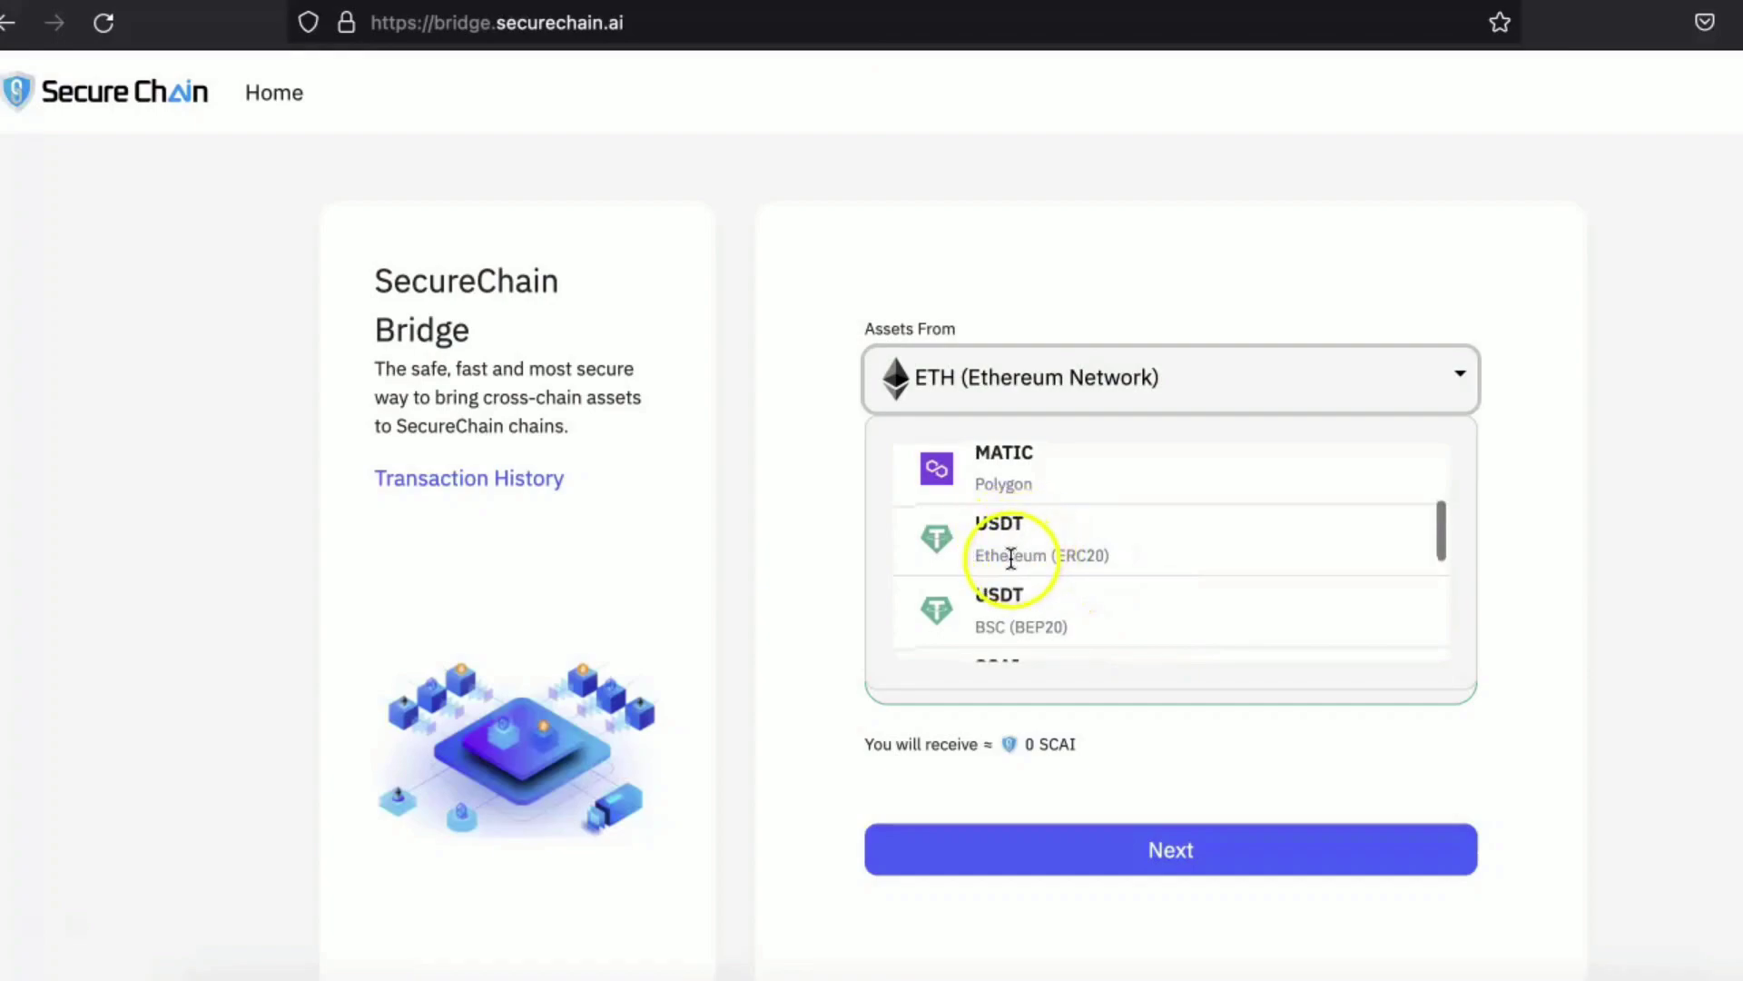
scroll(1013, 563, "down", 1)
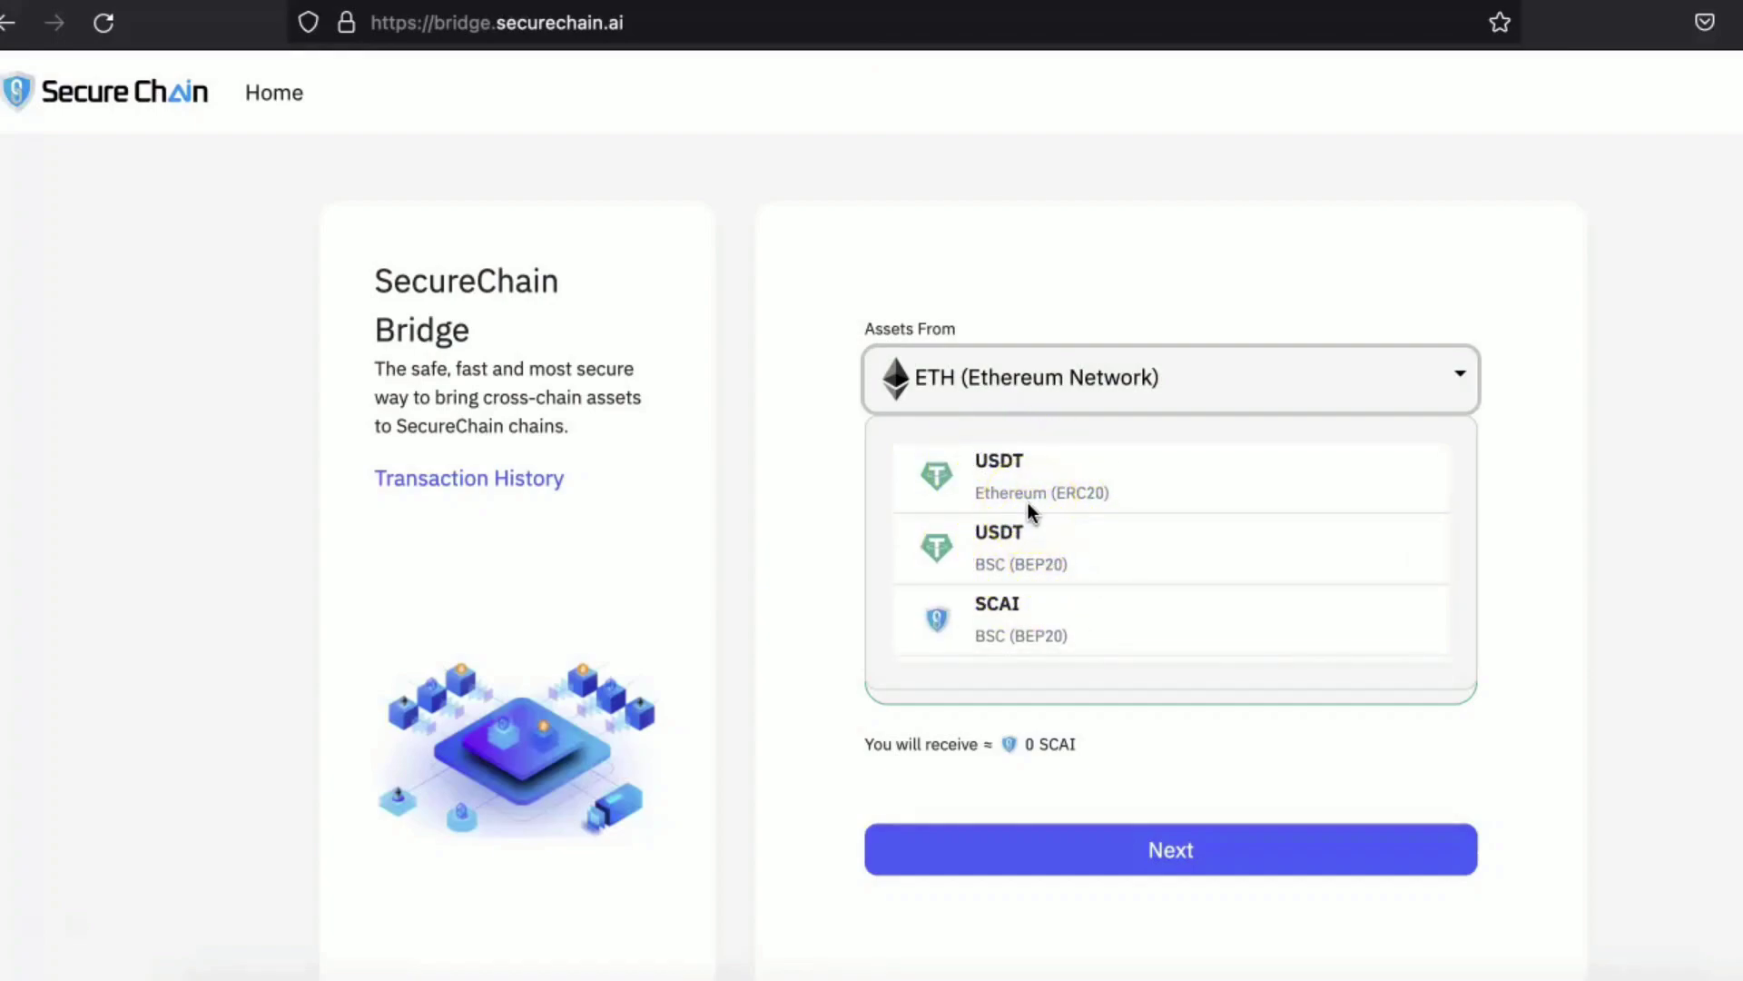
scroll(1082, 486, "down", 1)
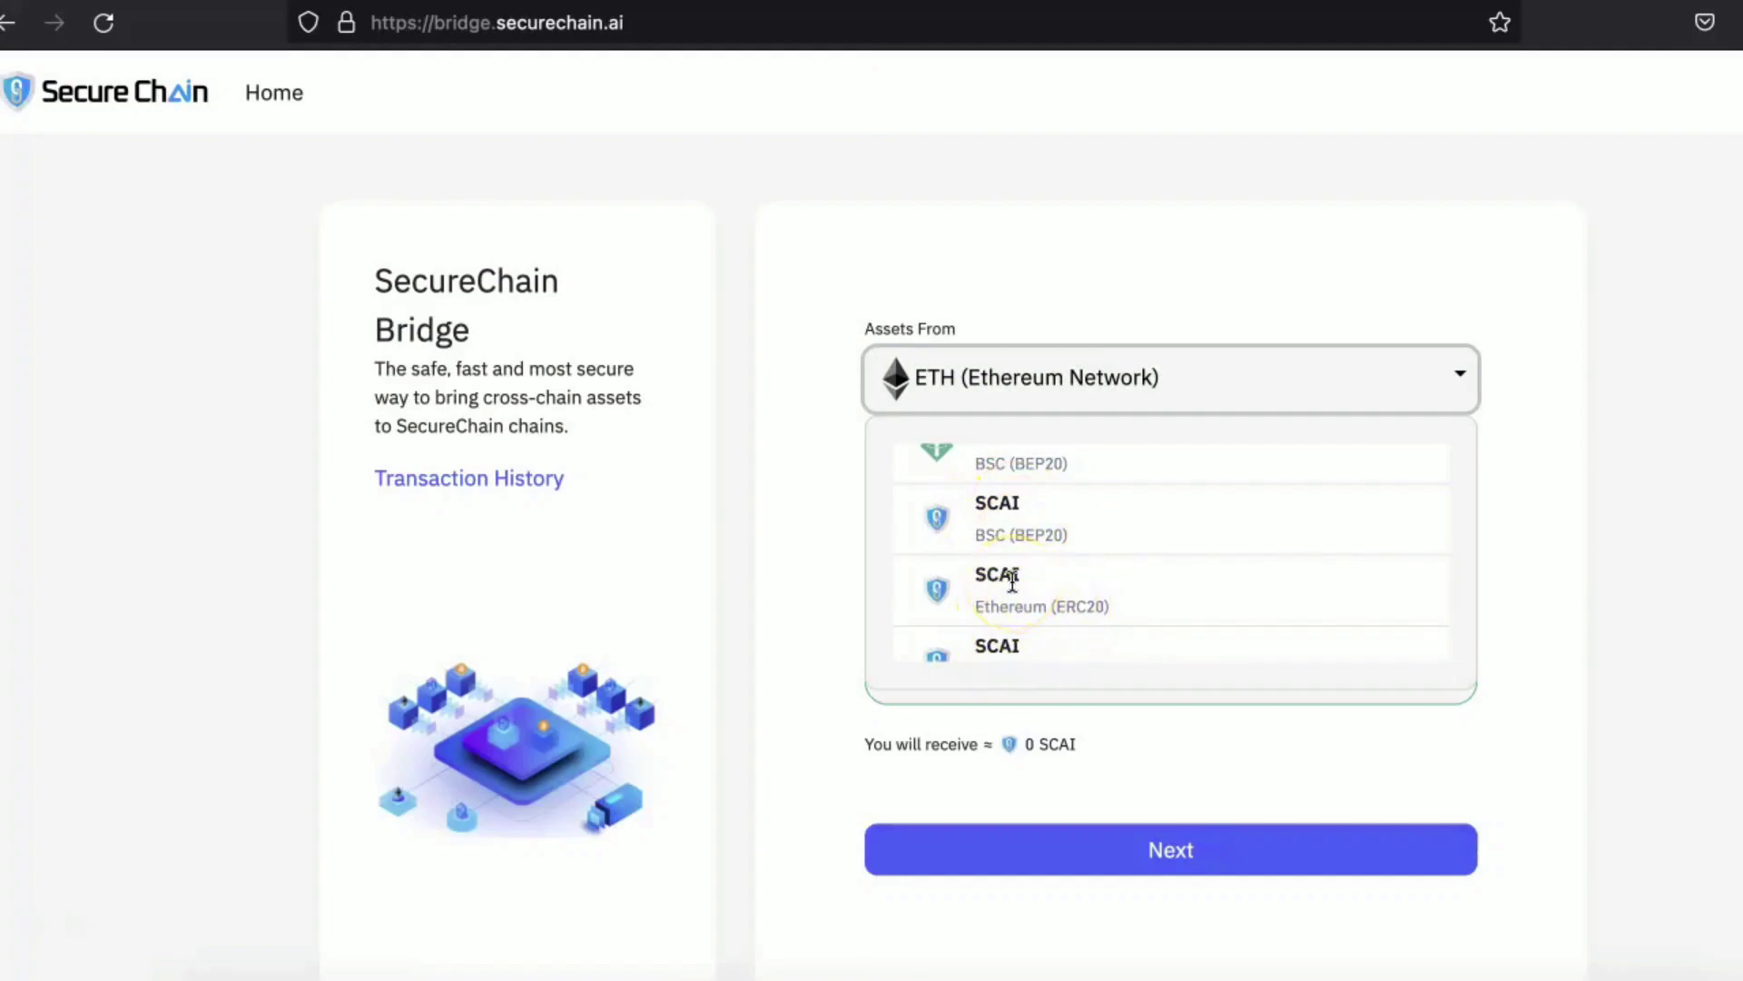
scroll(1012, 582, "down", 1)
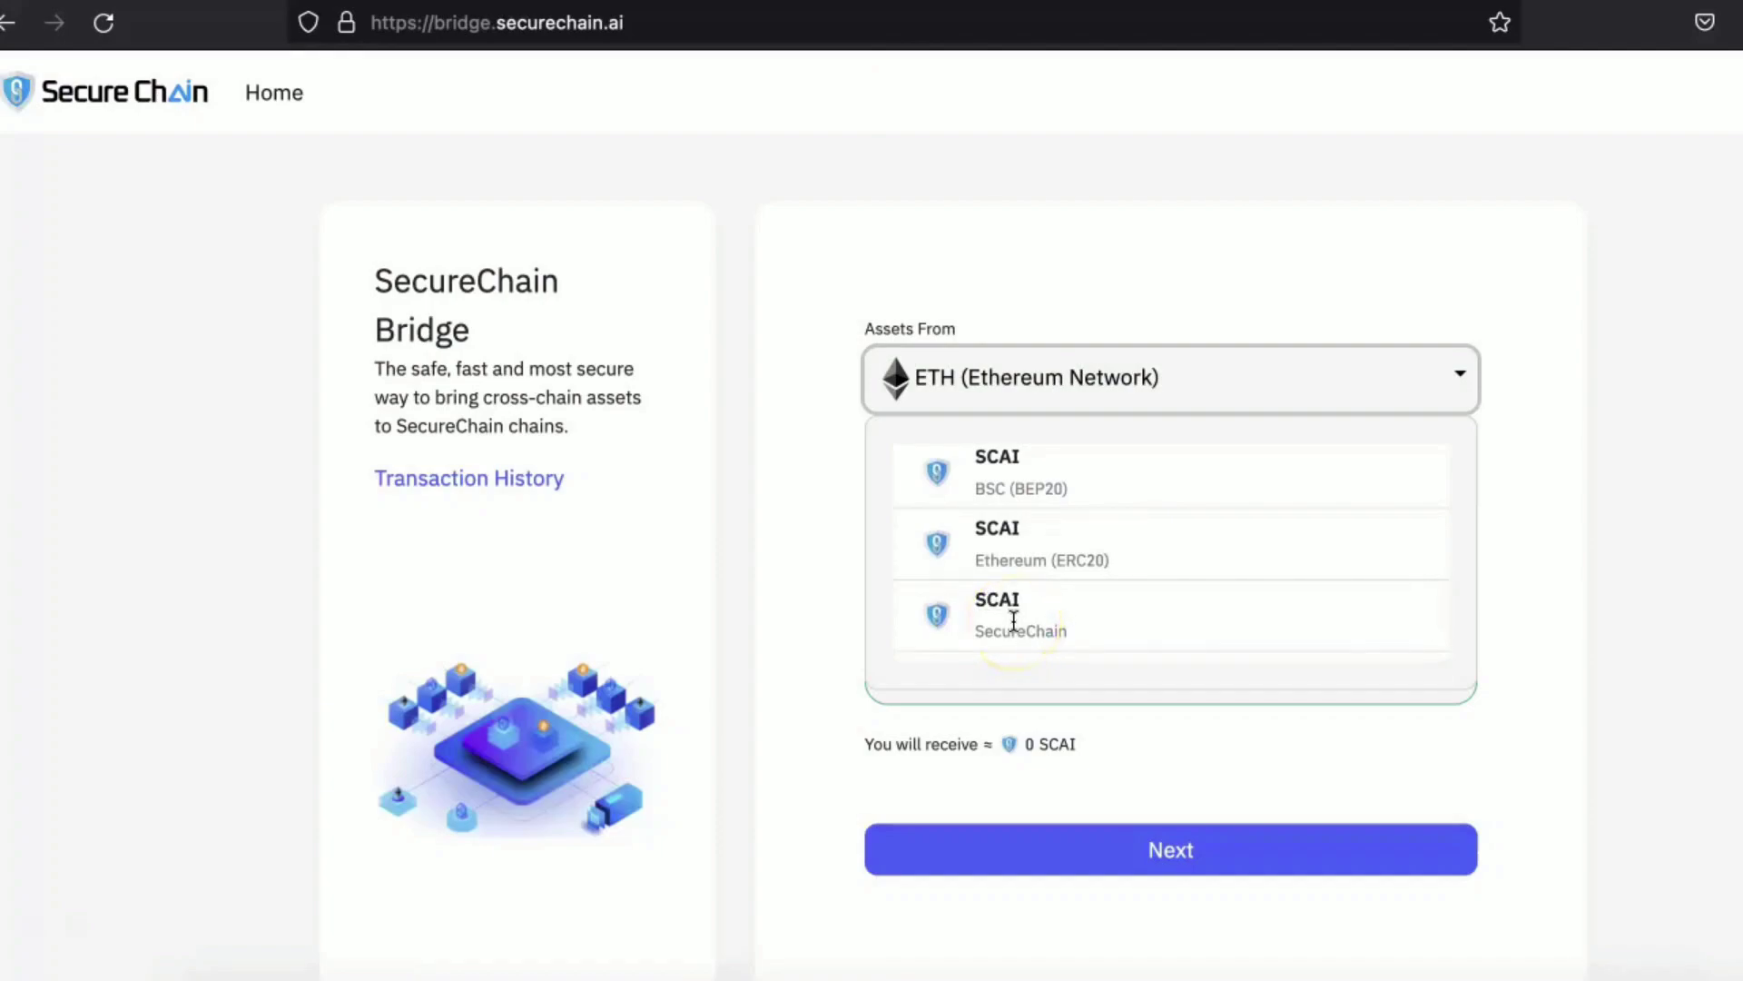
scroll(1013, 620, "down", 2)
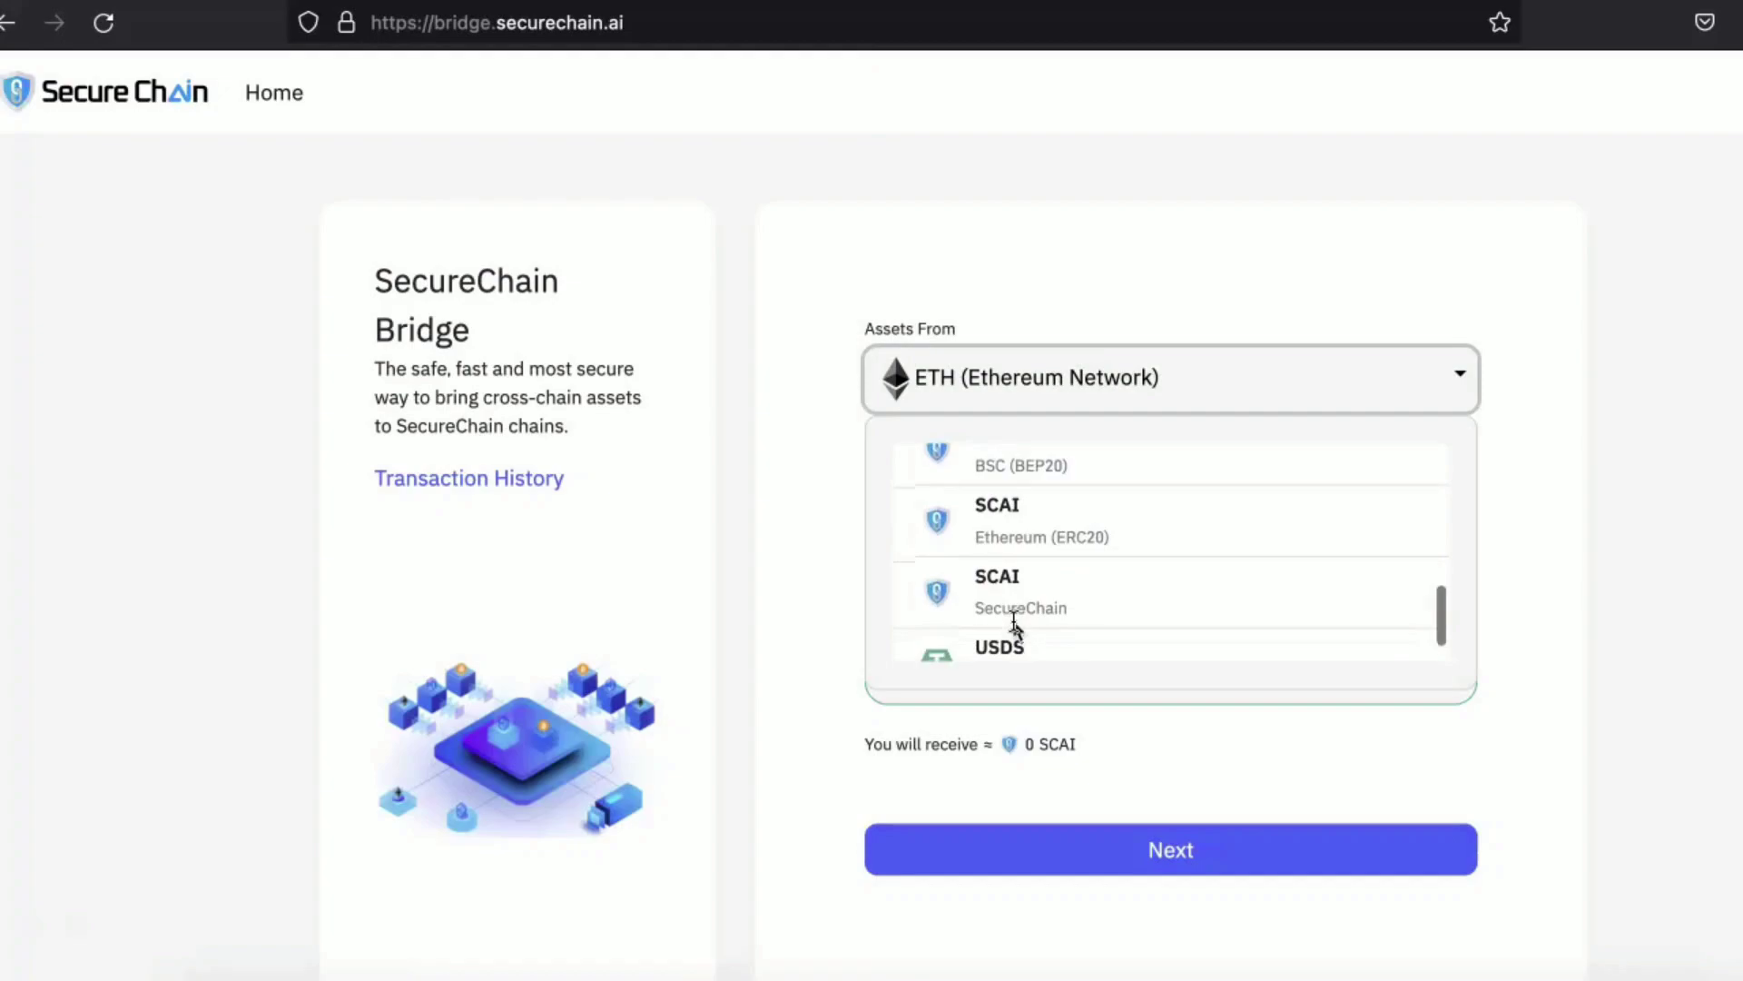
scroll(1055, 565, "up", 3)
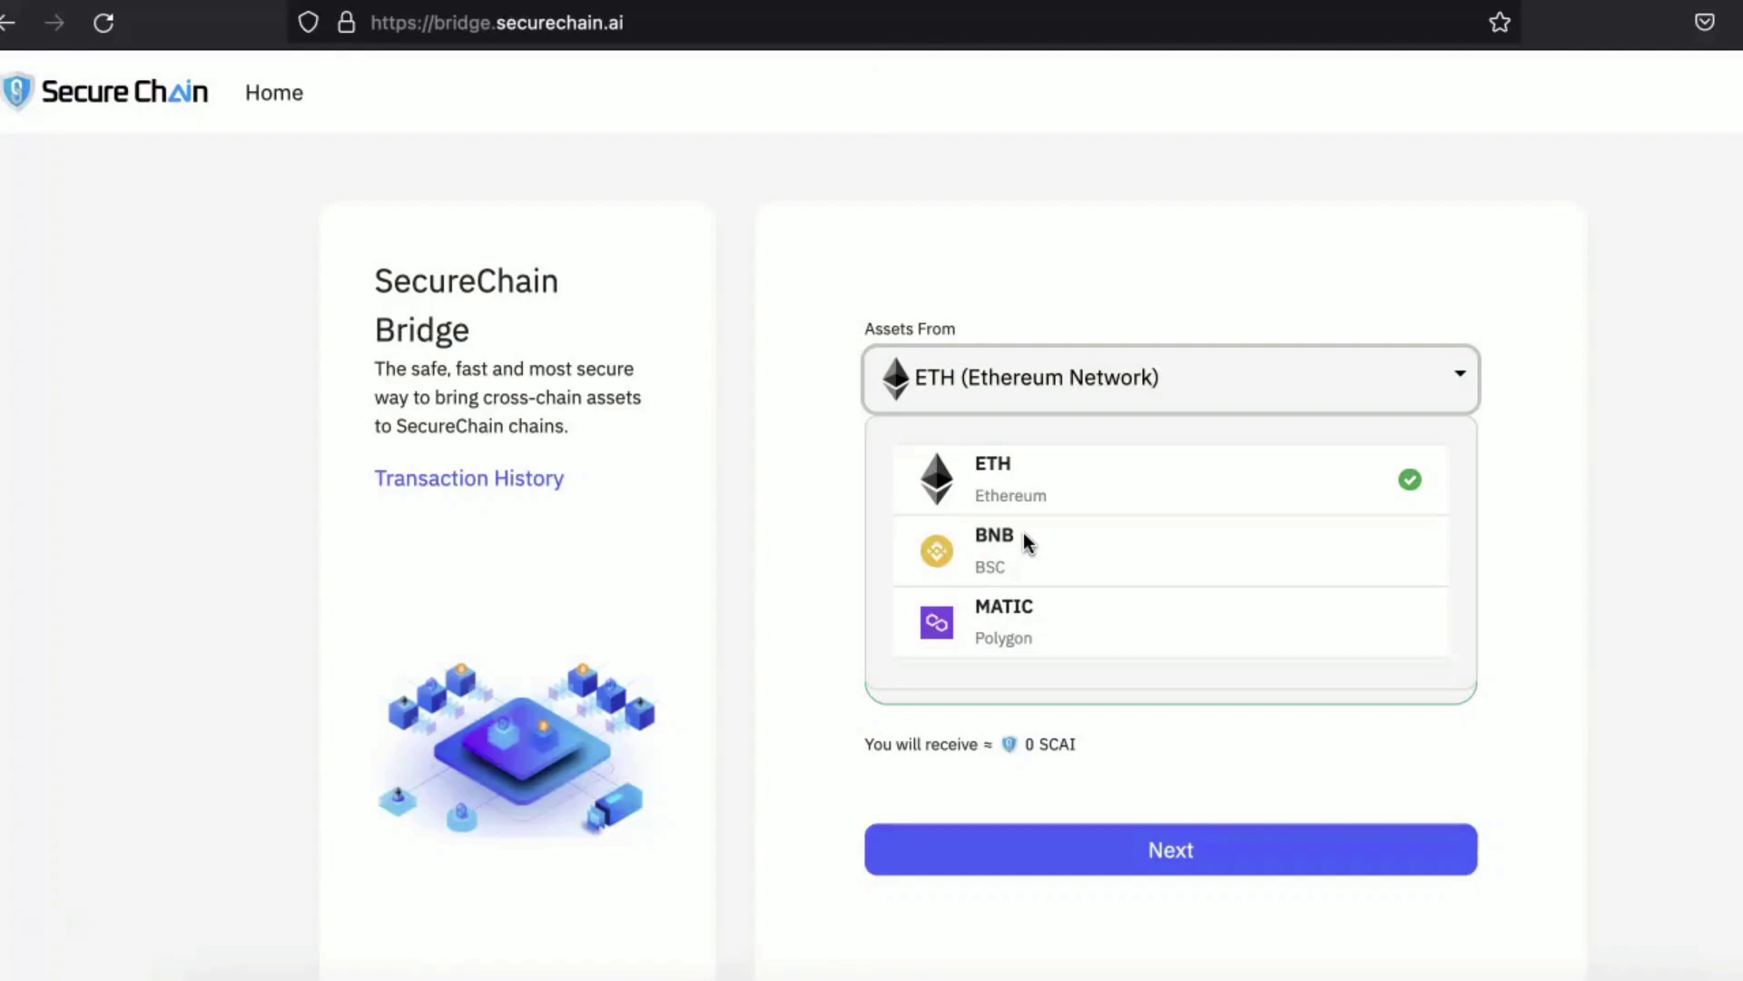
Choose BNB as the source asset and switch the wallet to BNB Smart Chain.
left_click(1040, 508)
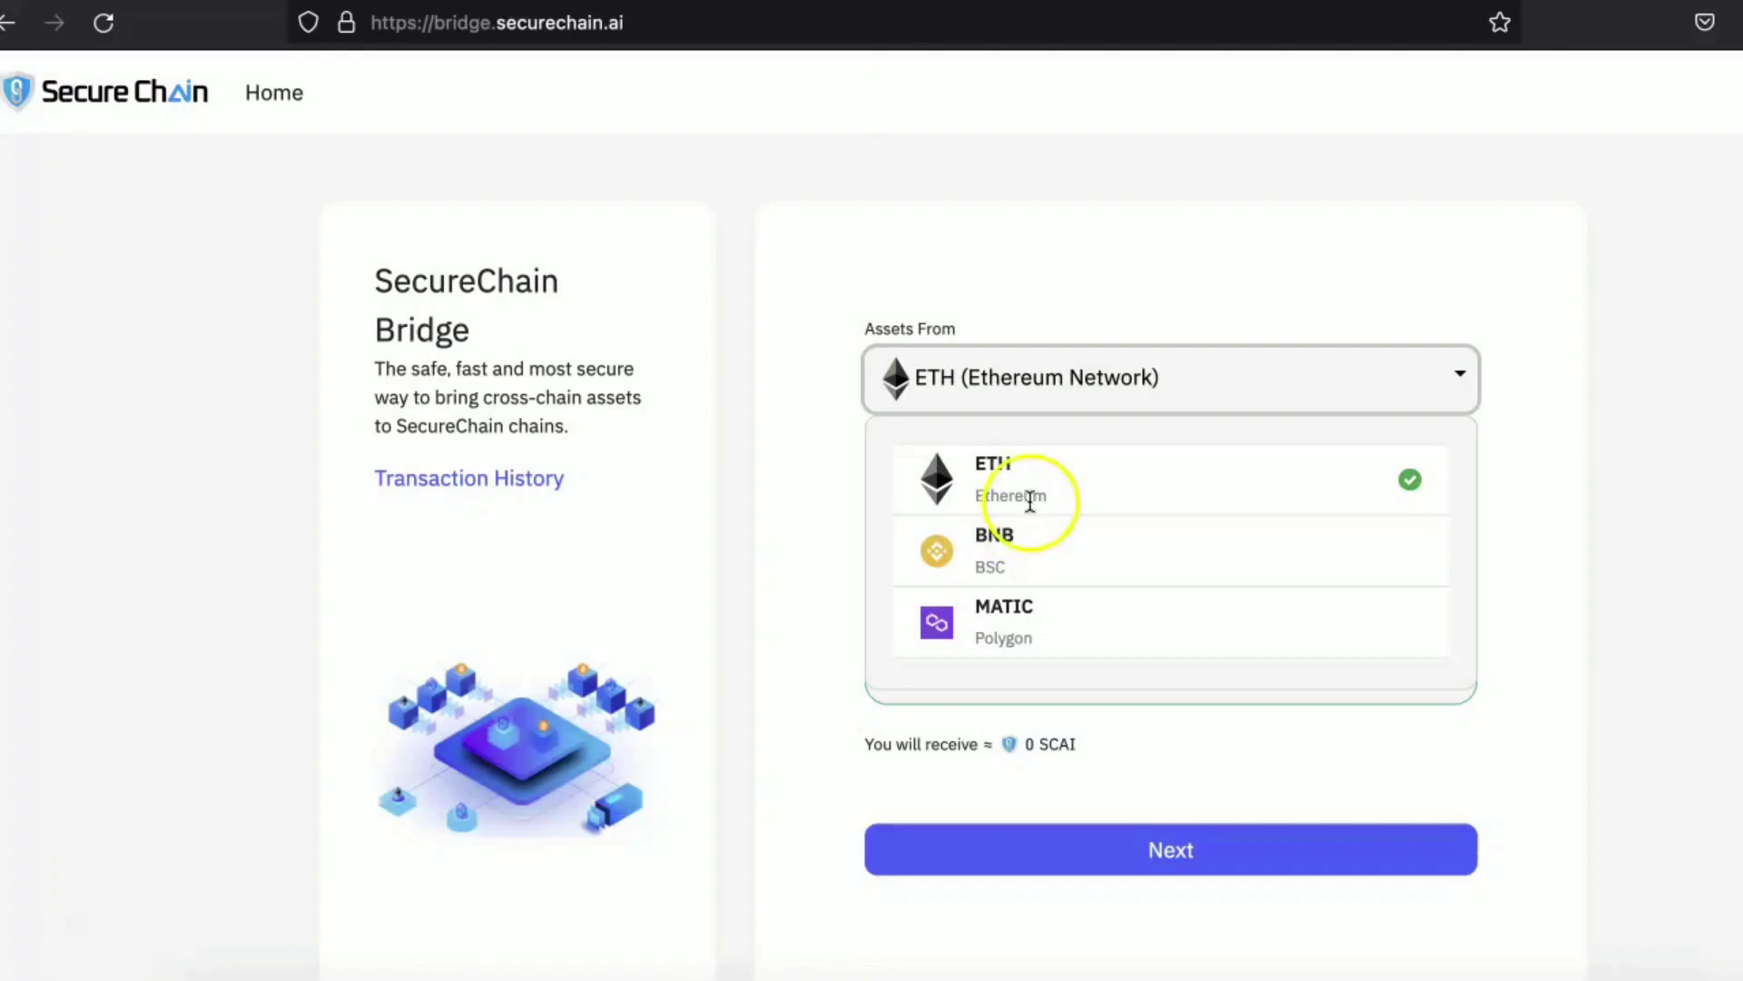
left_click(1007, 545)
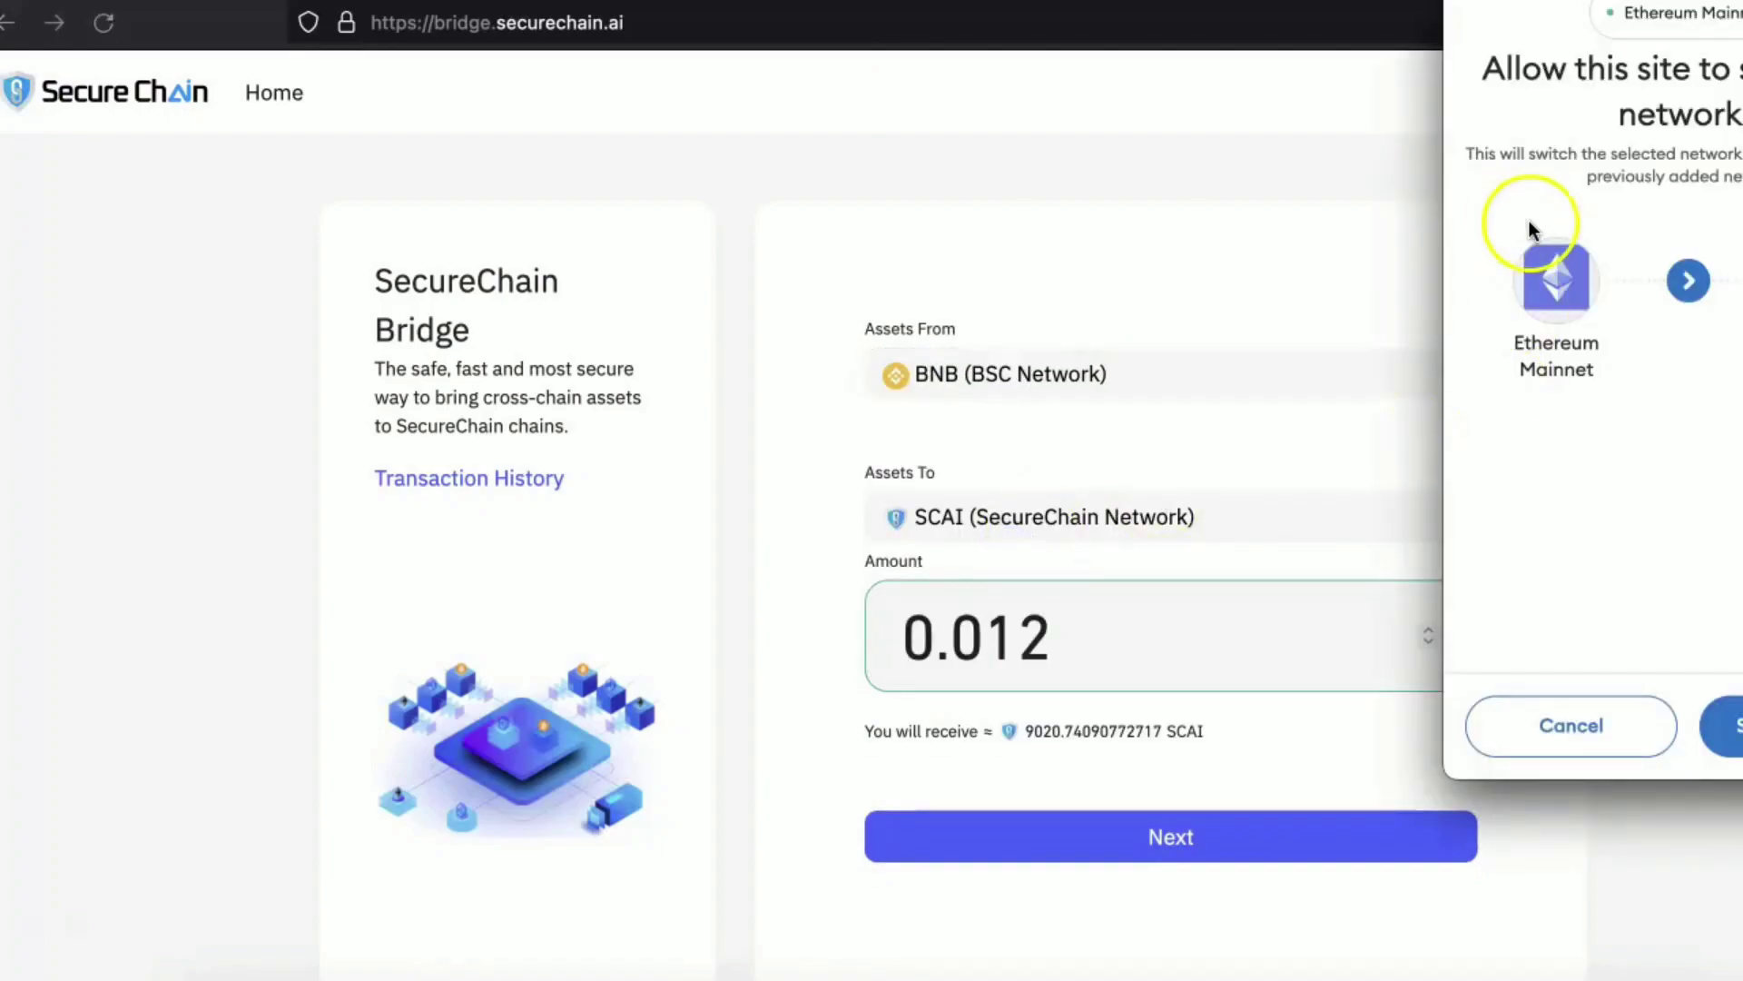
left_click_drag(1645, 0, 1280, 25)
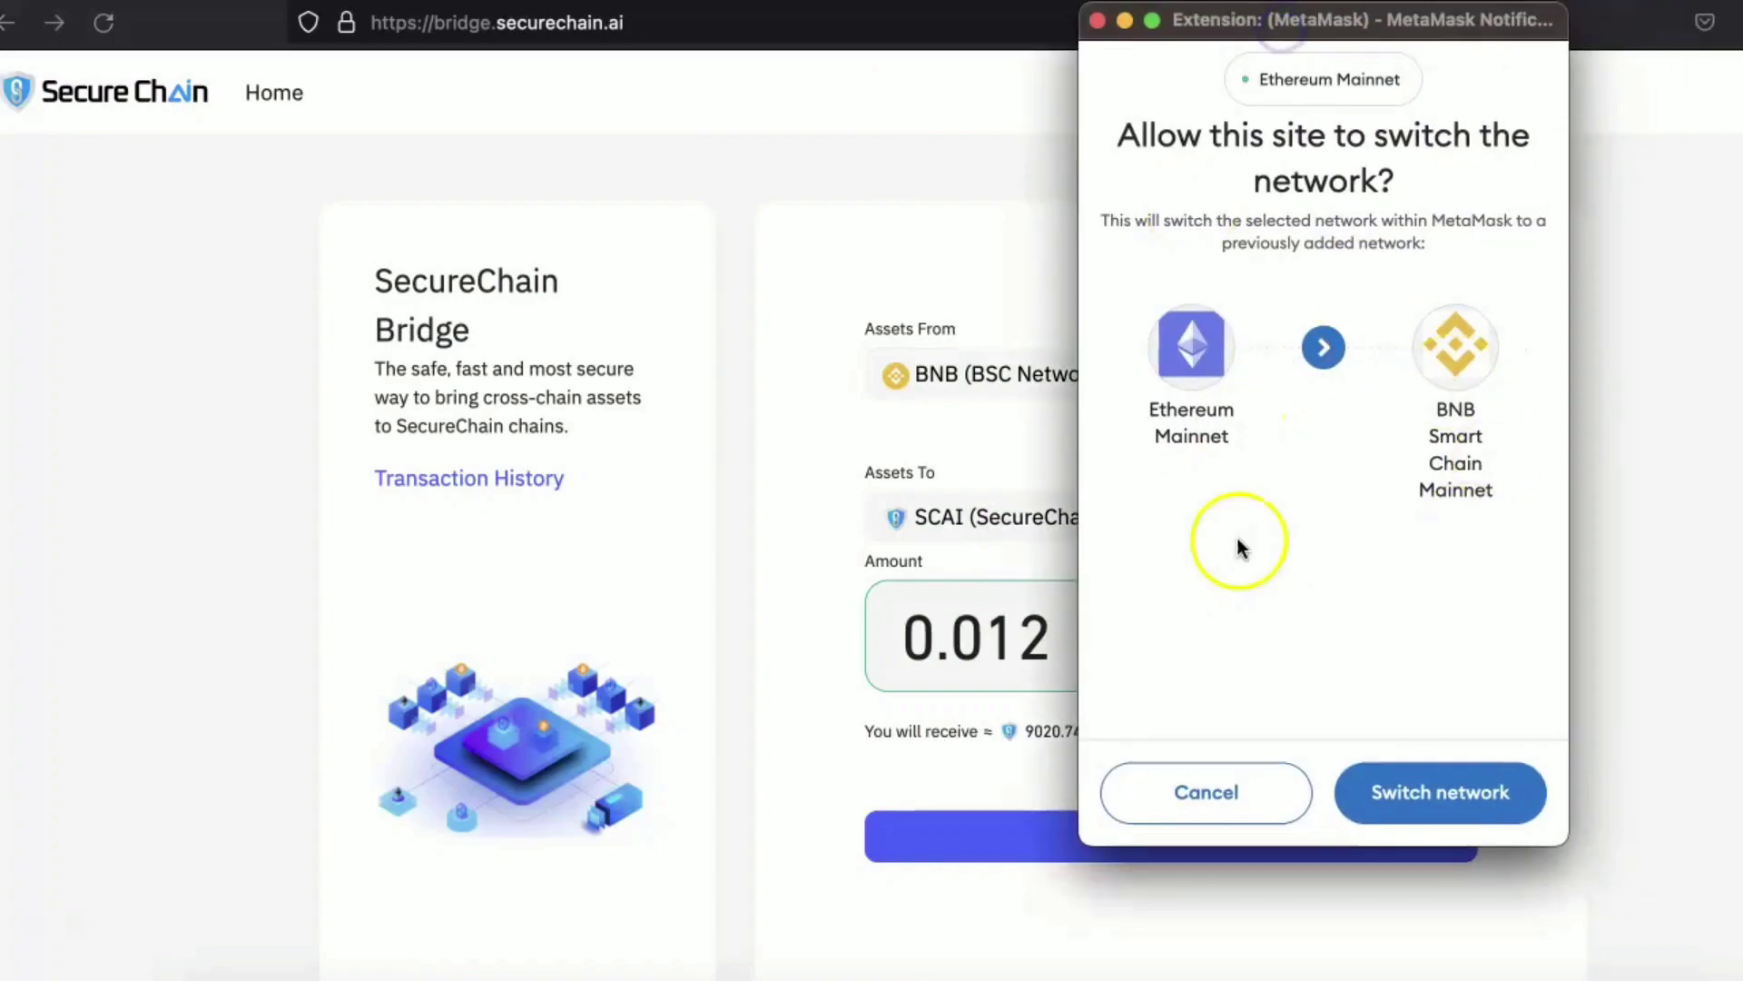
left_click(1435, 792)
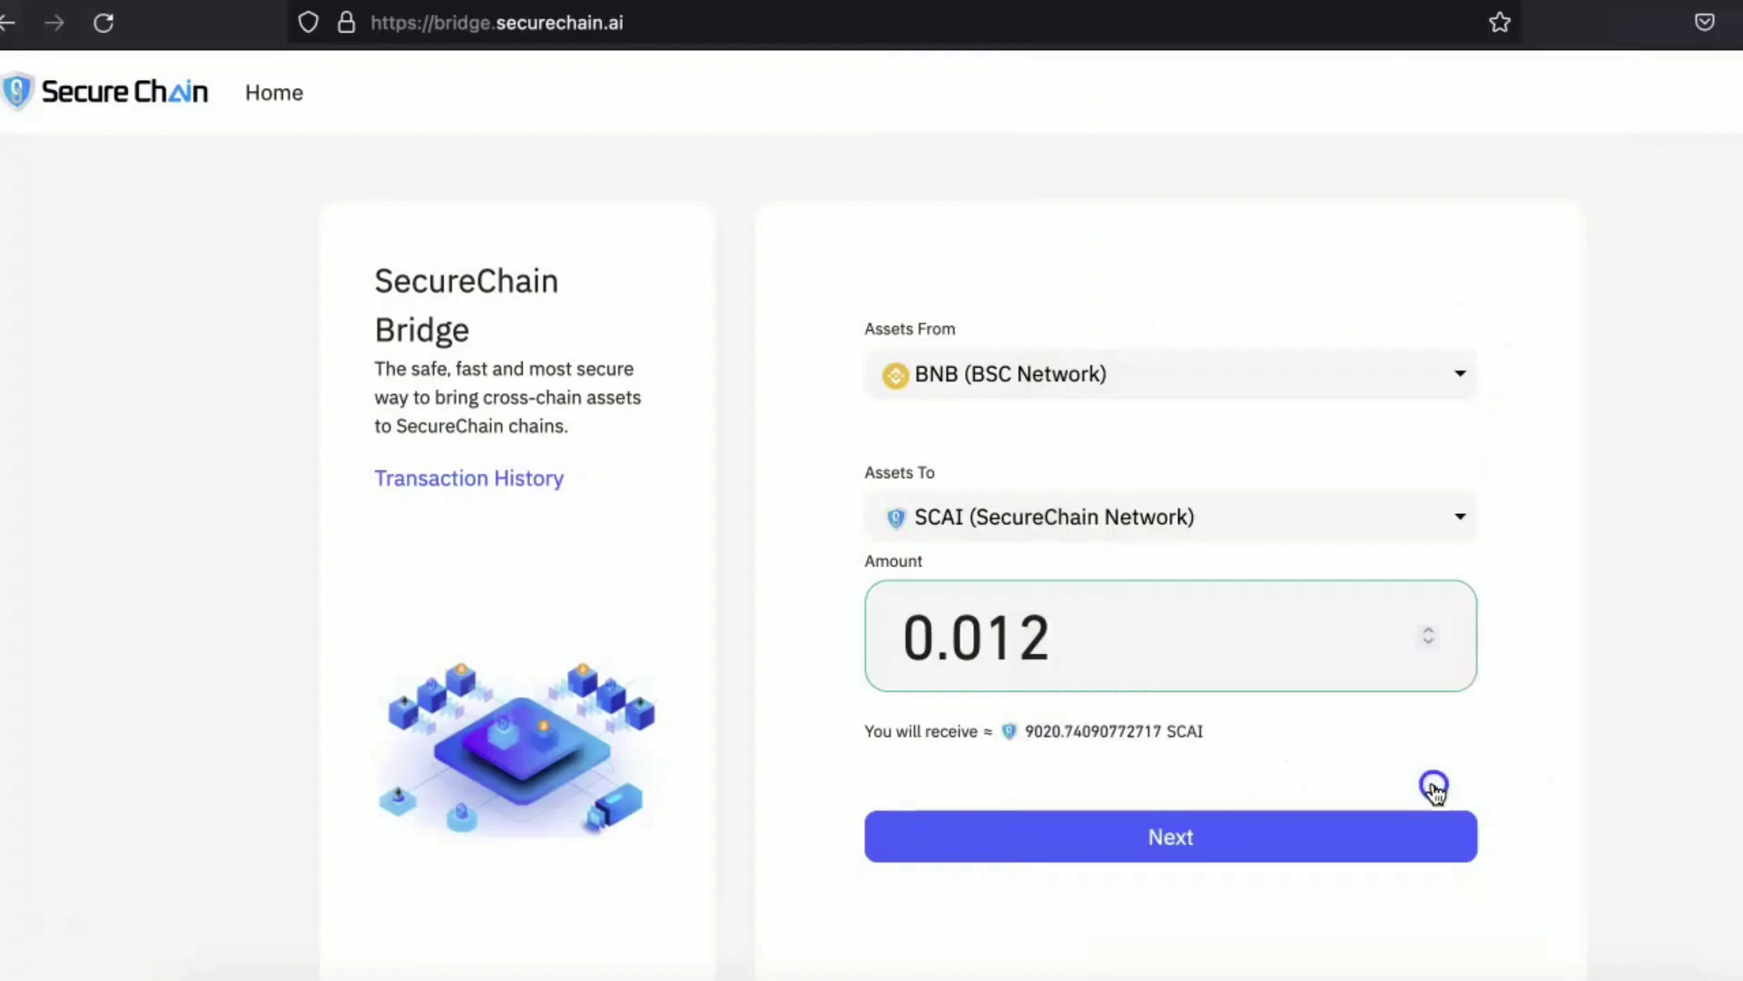
Change the bridge amount from 0.012 to 0.013 BNB.
left_click(1168, 404)
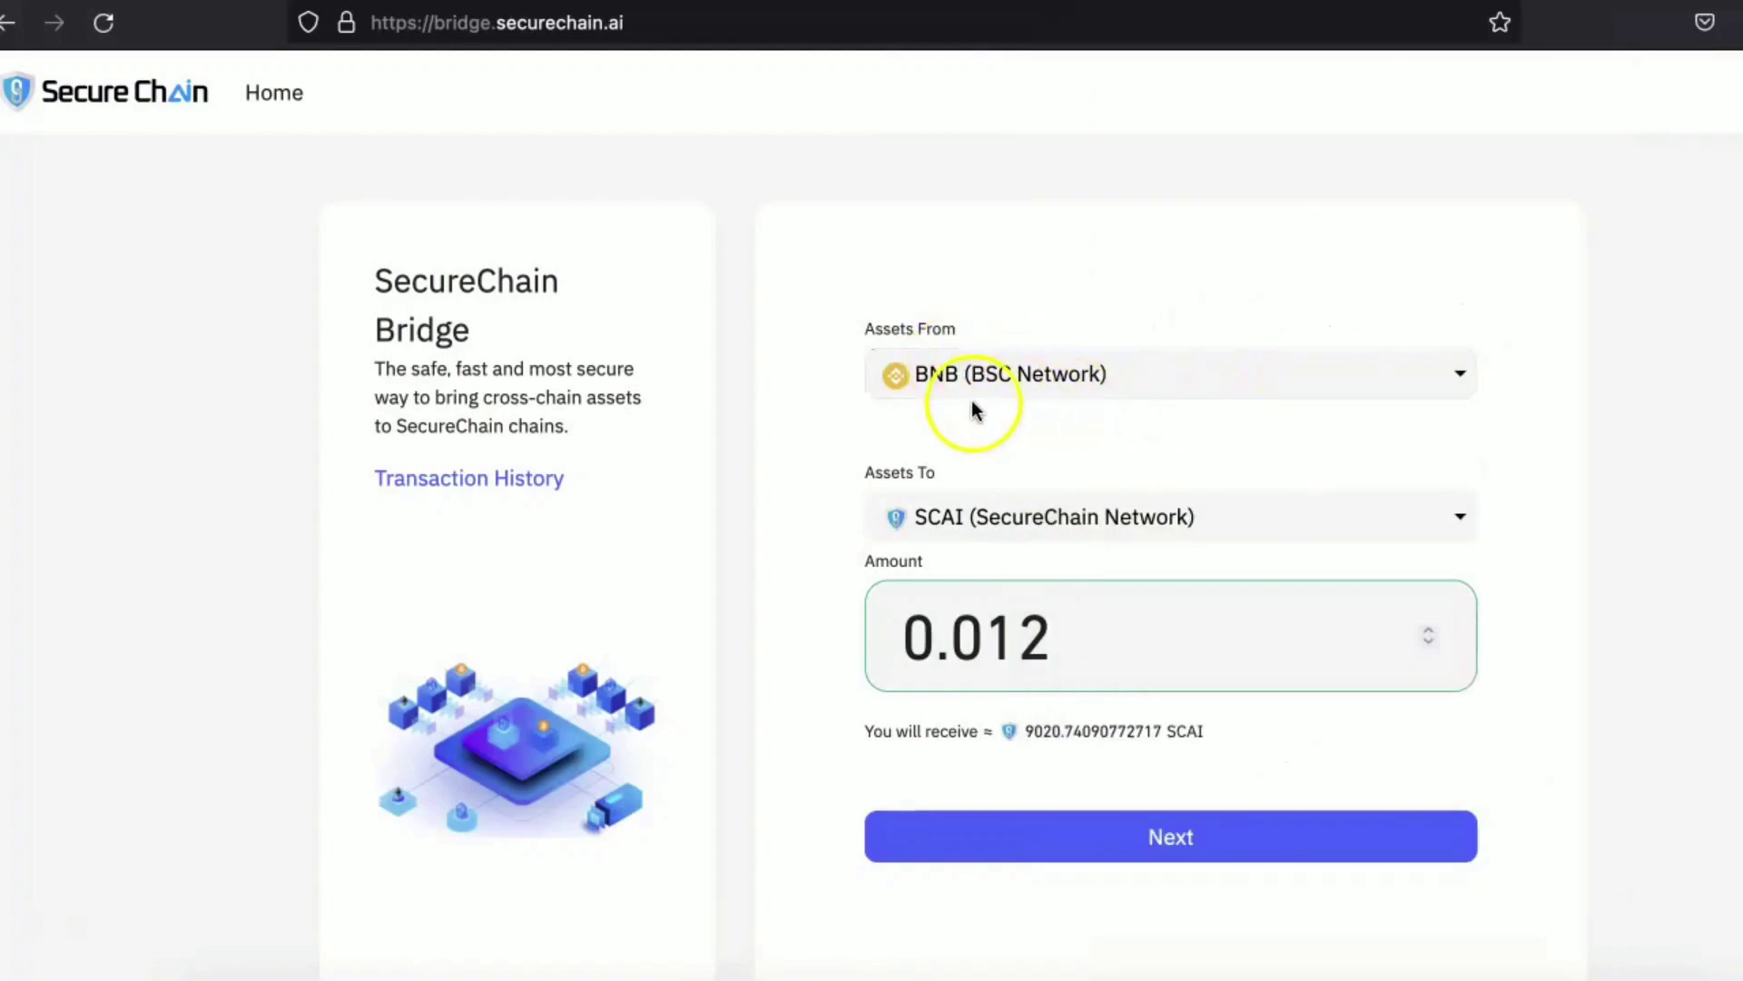
left_click(985, 620)
left_click(1087, 620)
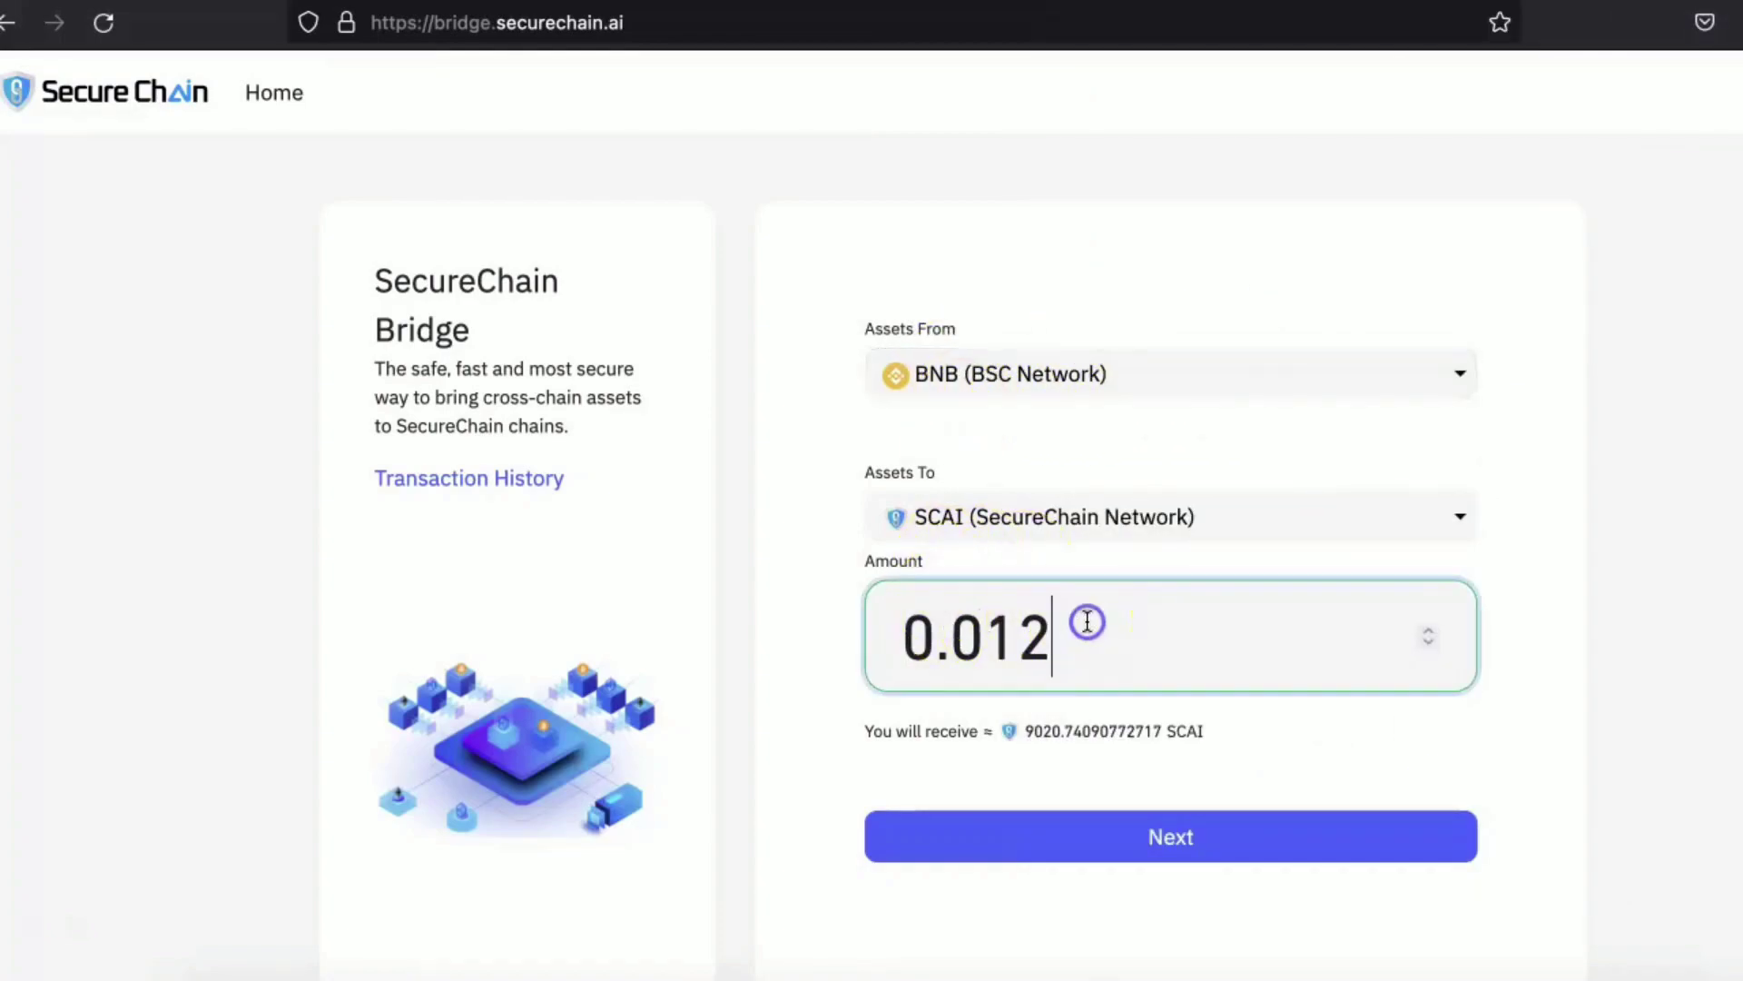
key("BackSpace")
type("3")
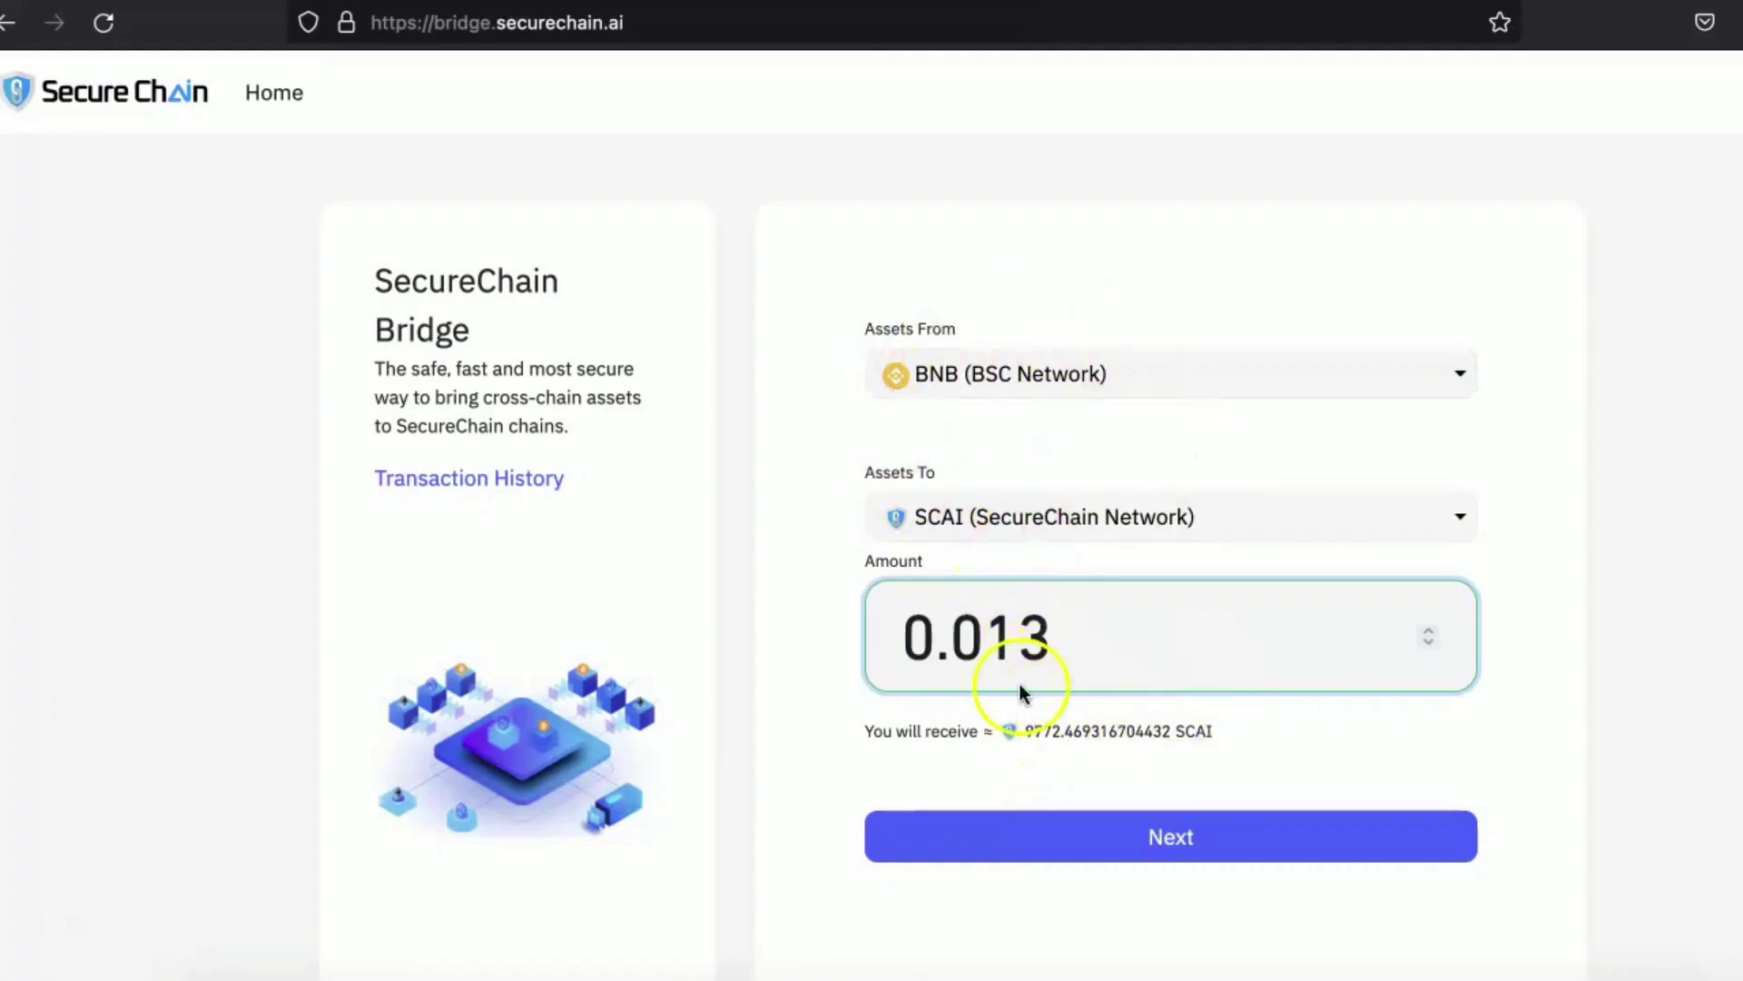
Review the swap summary: 0.013 BNB and the SCAI amount to be received.
left_click(1126, 831)
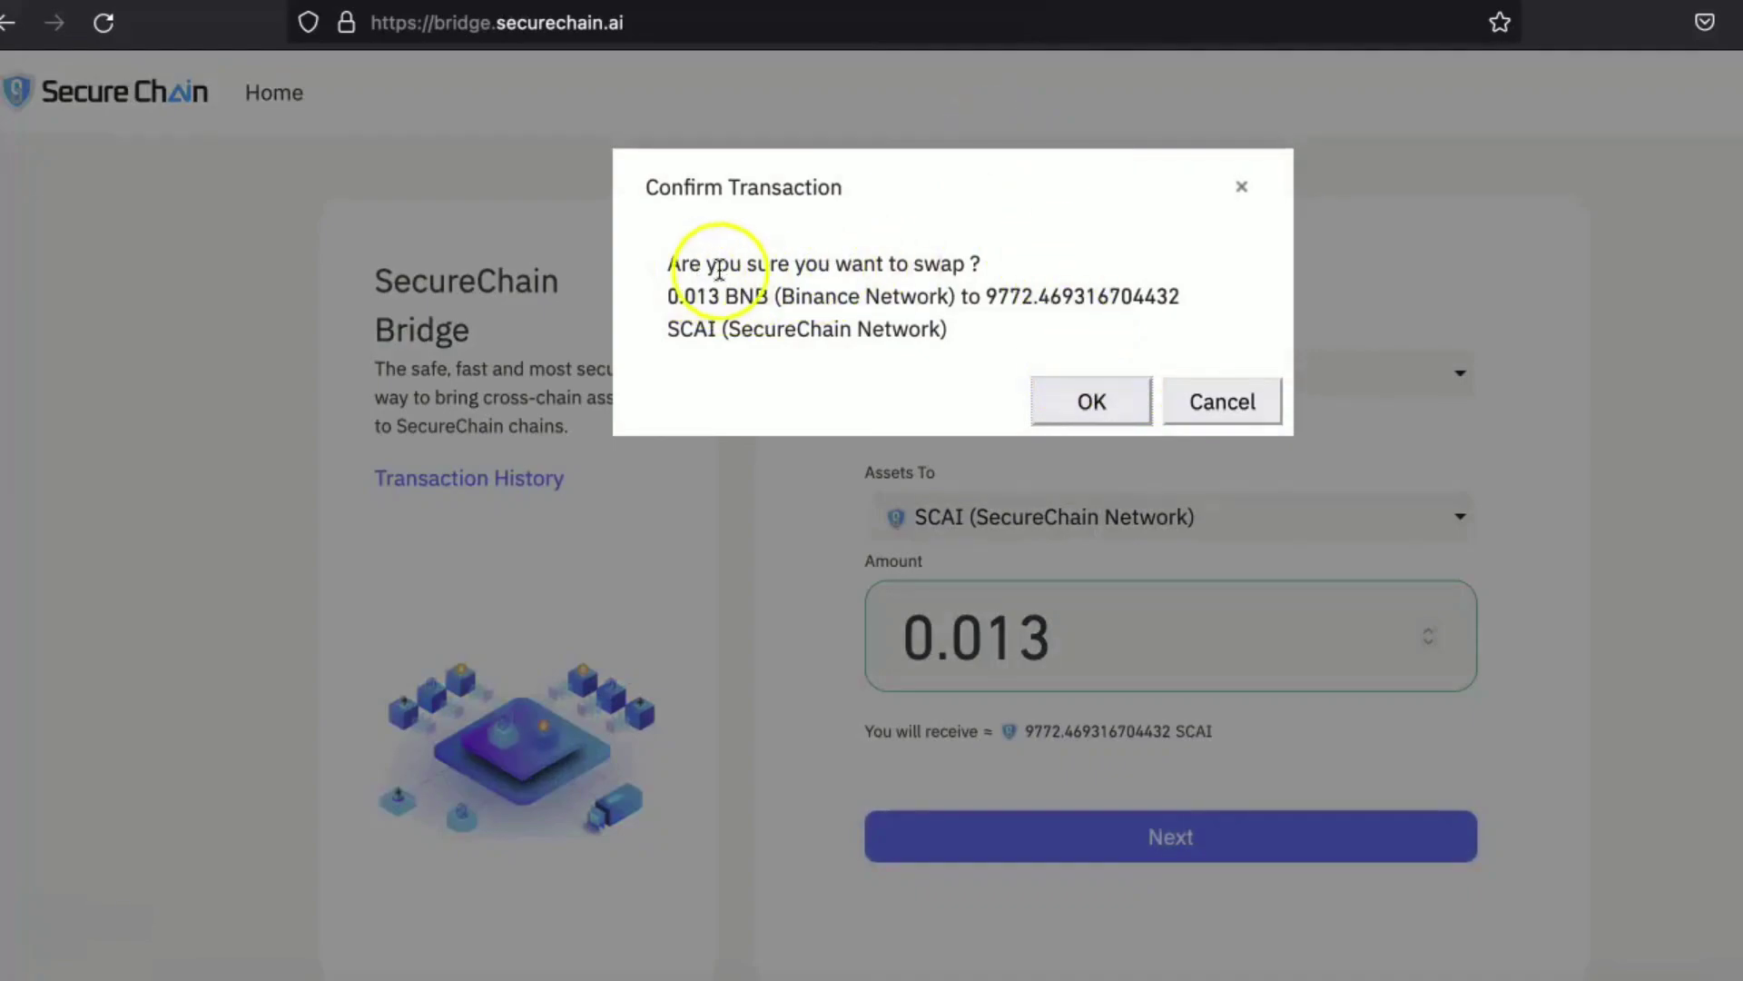
left_click(782, 295)
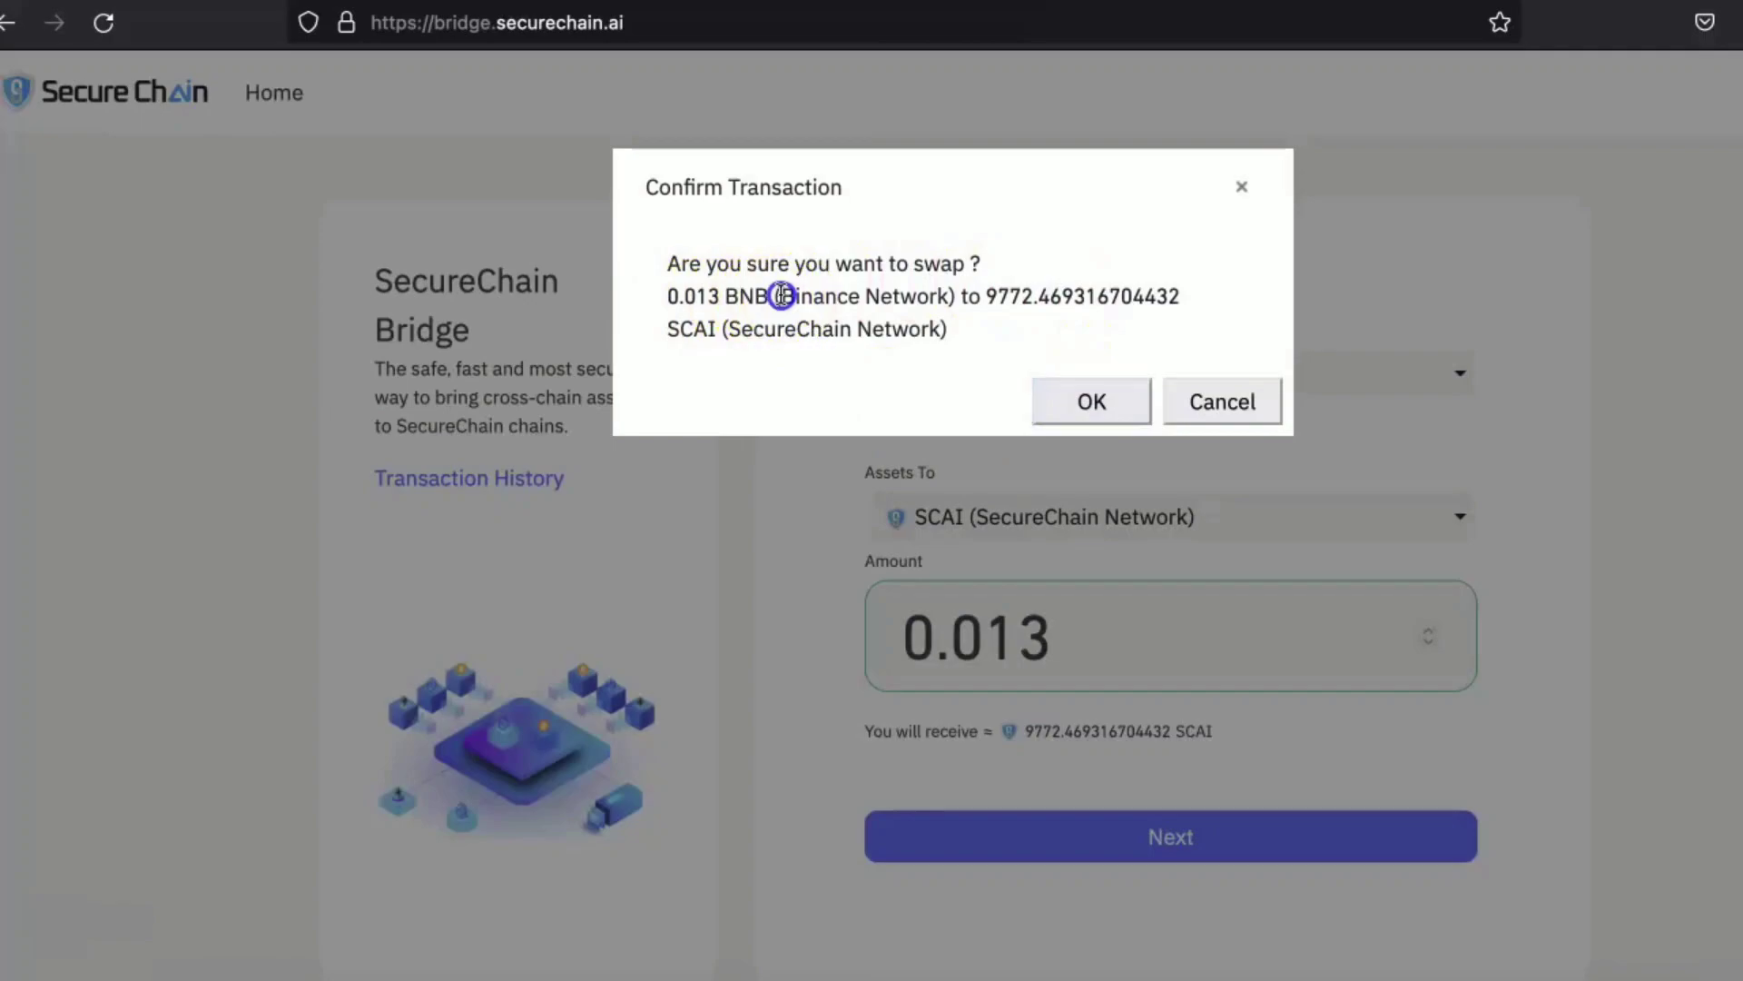
left_click_drag(782, 295, 630, 288)
left_click_drag(973, 296, 1078, 295)
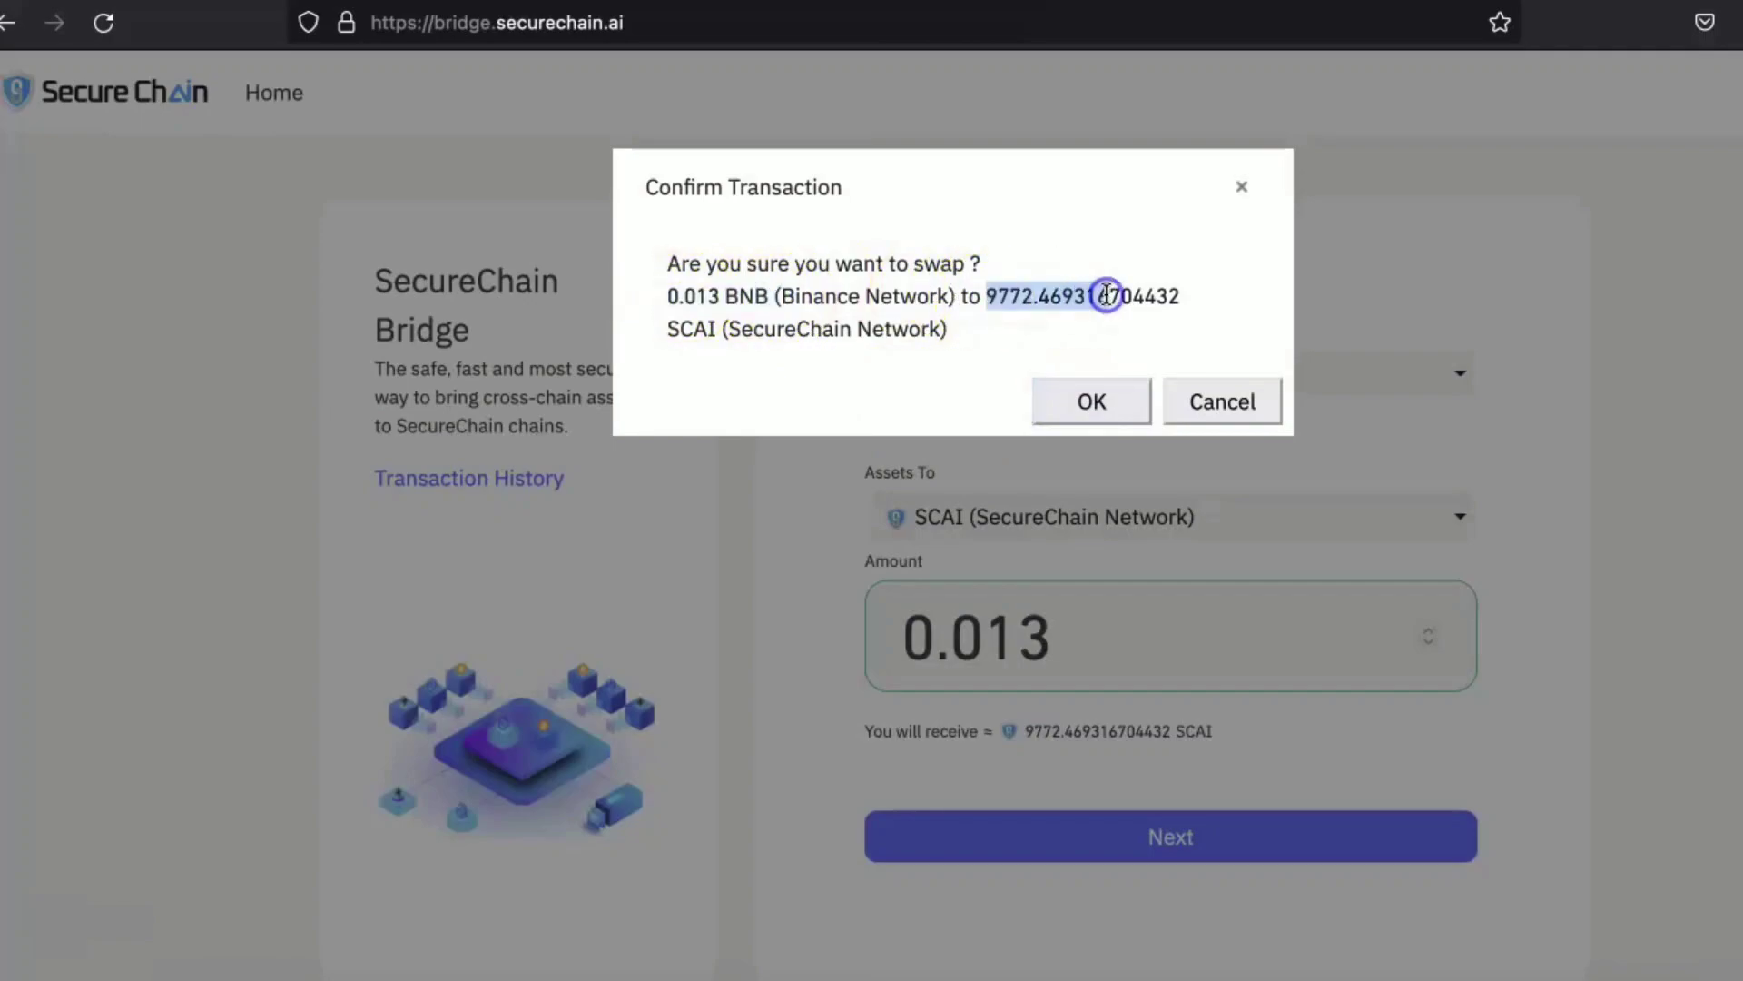
Confirm the 0.013 BNB to SCAI swap and approve the transaction in MetaMask.
left_click(1123, 398)
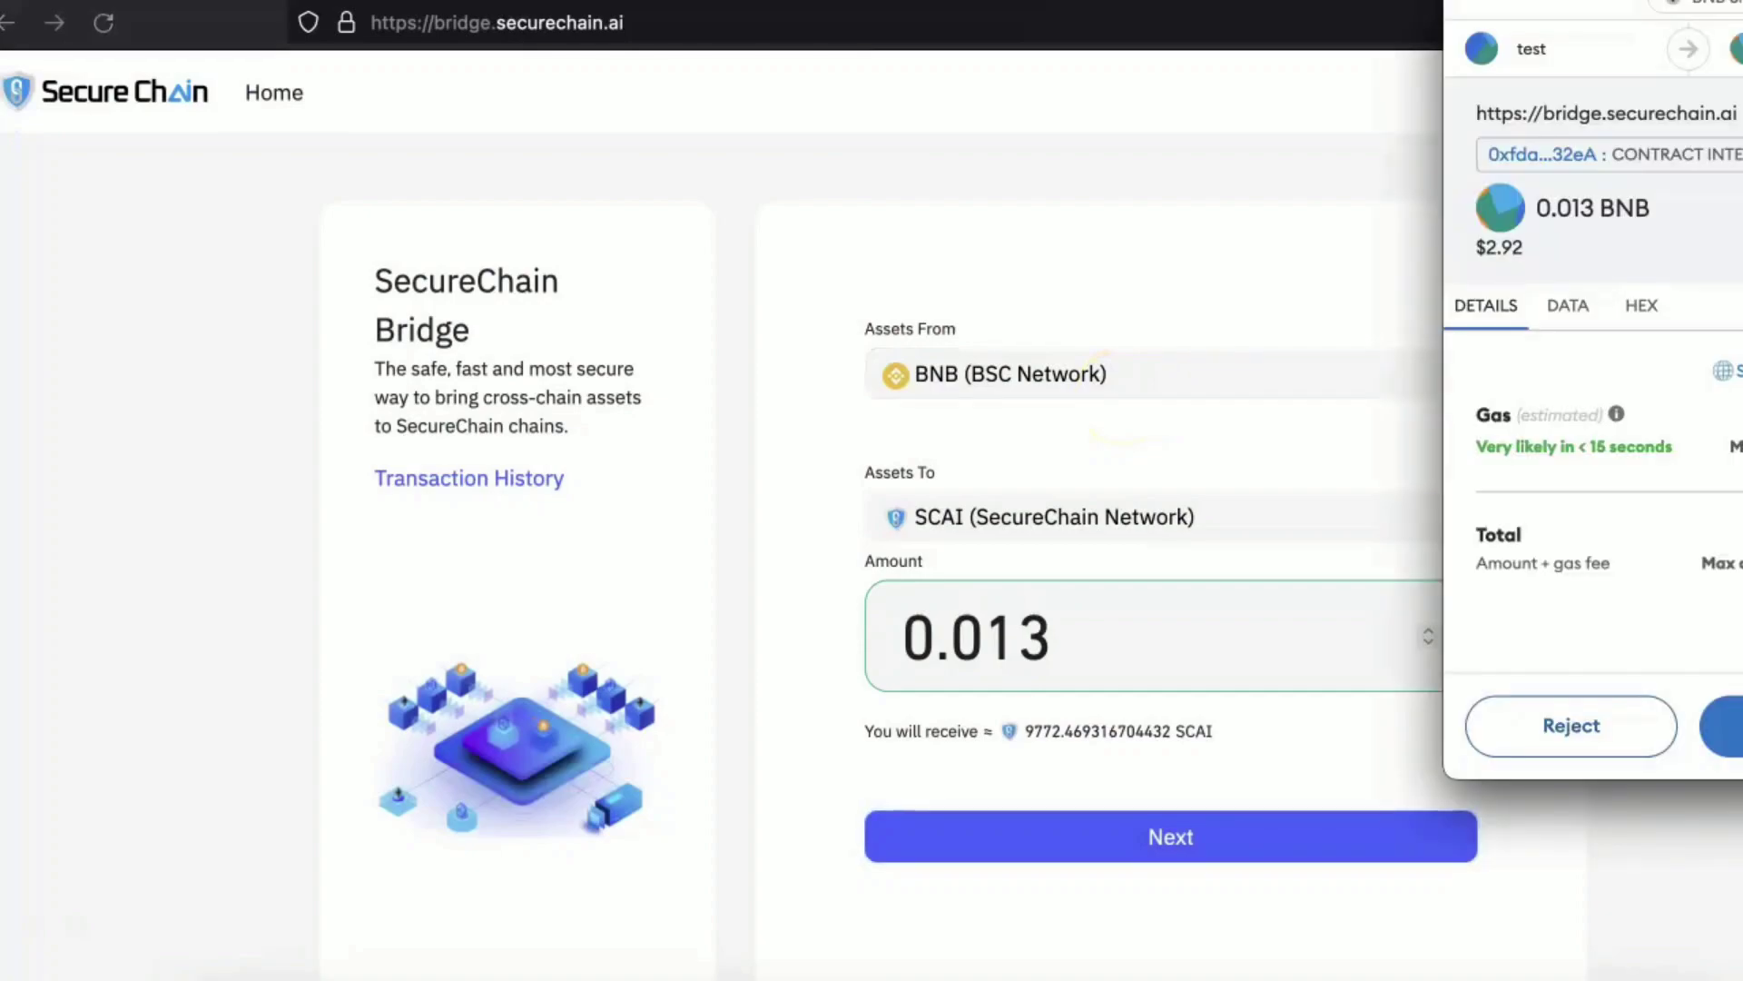
left_click_drag(1543, 9, 1192, 80)
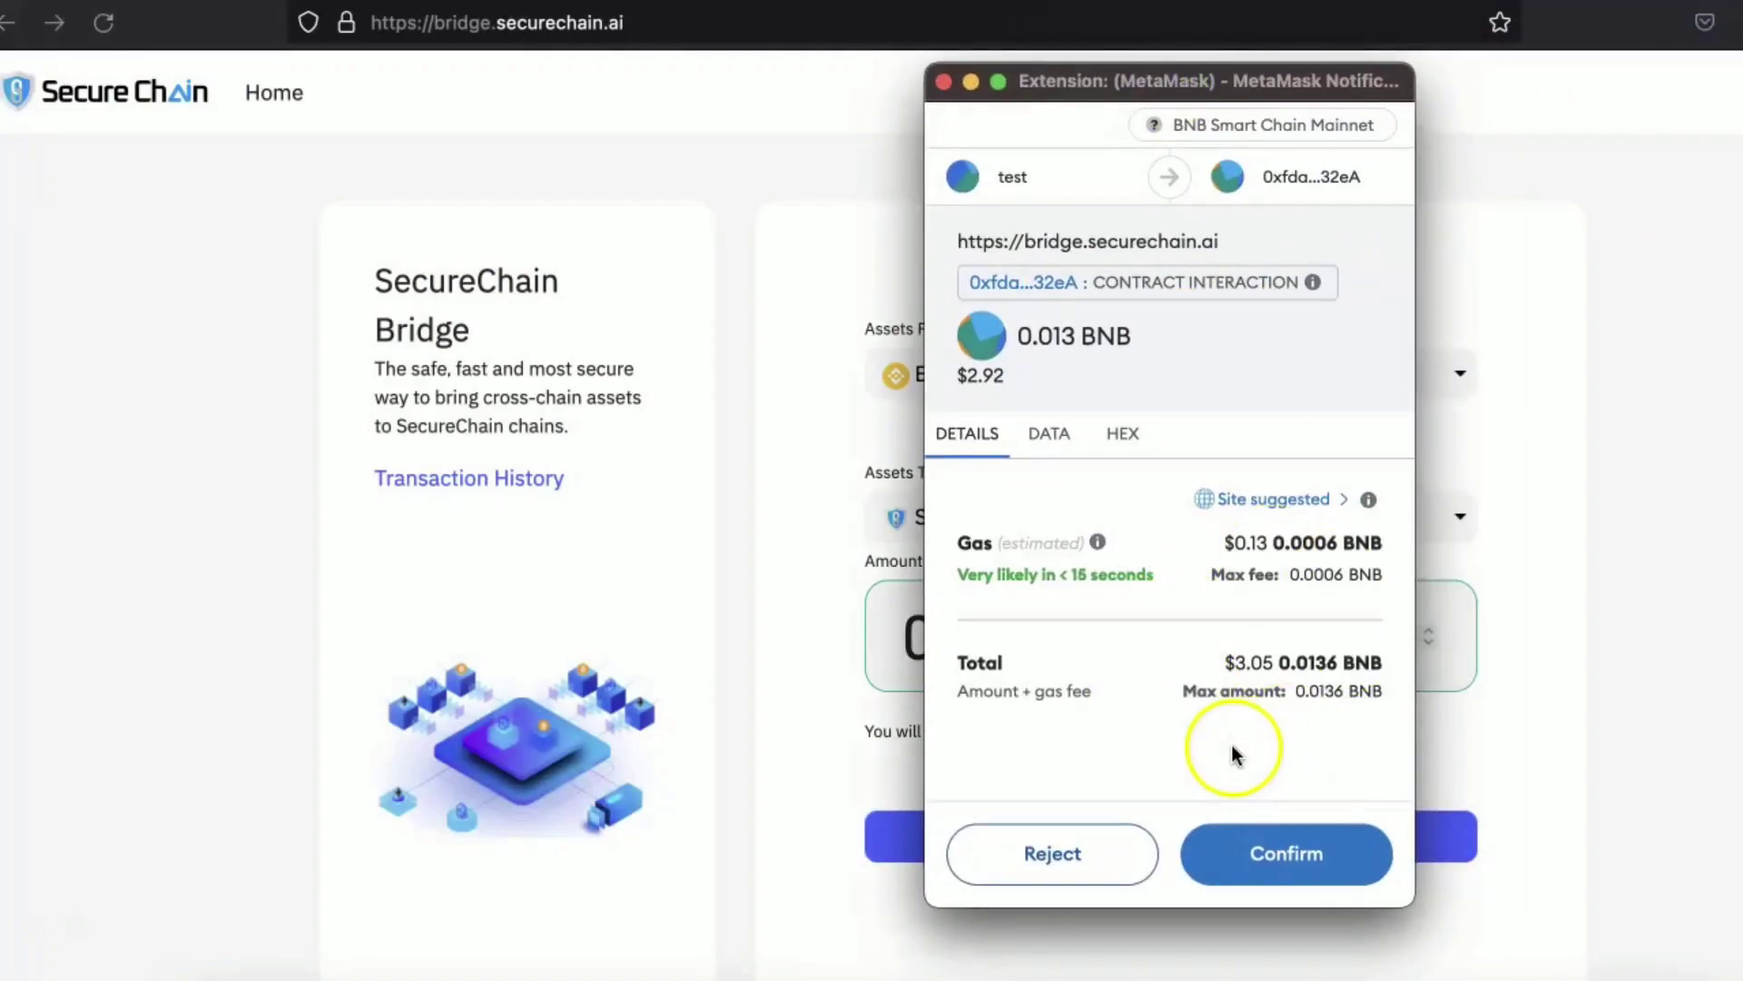
left_click(1261, 842)
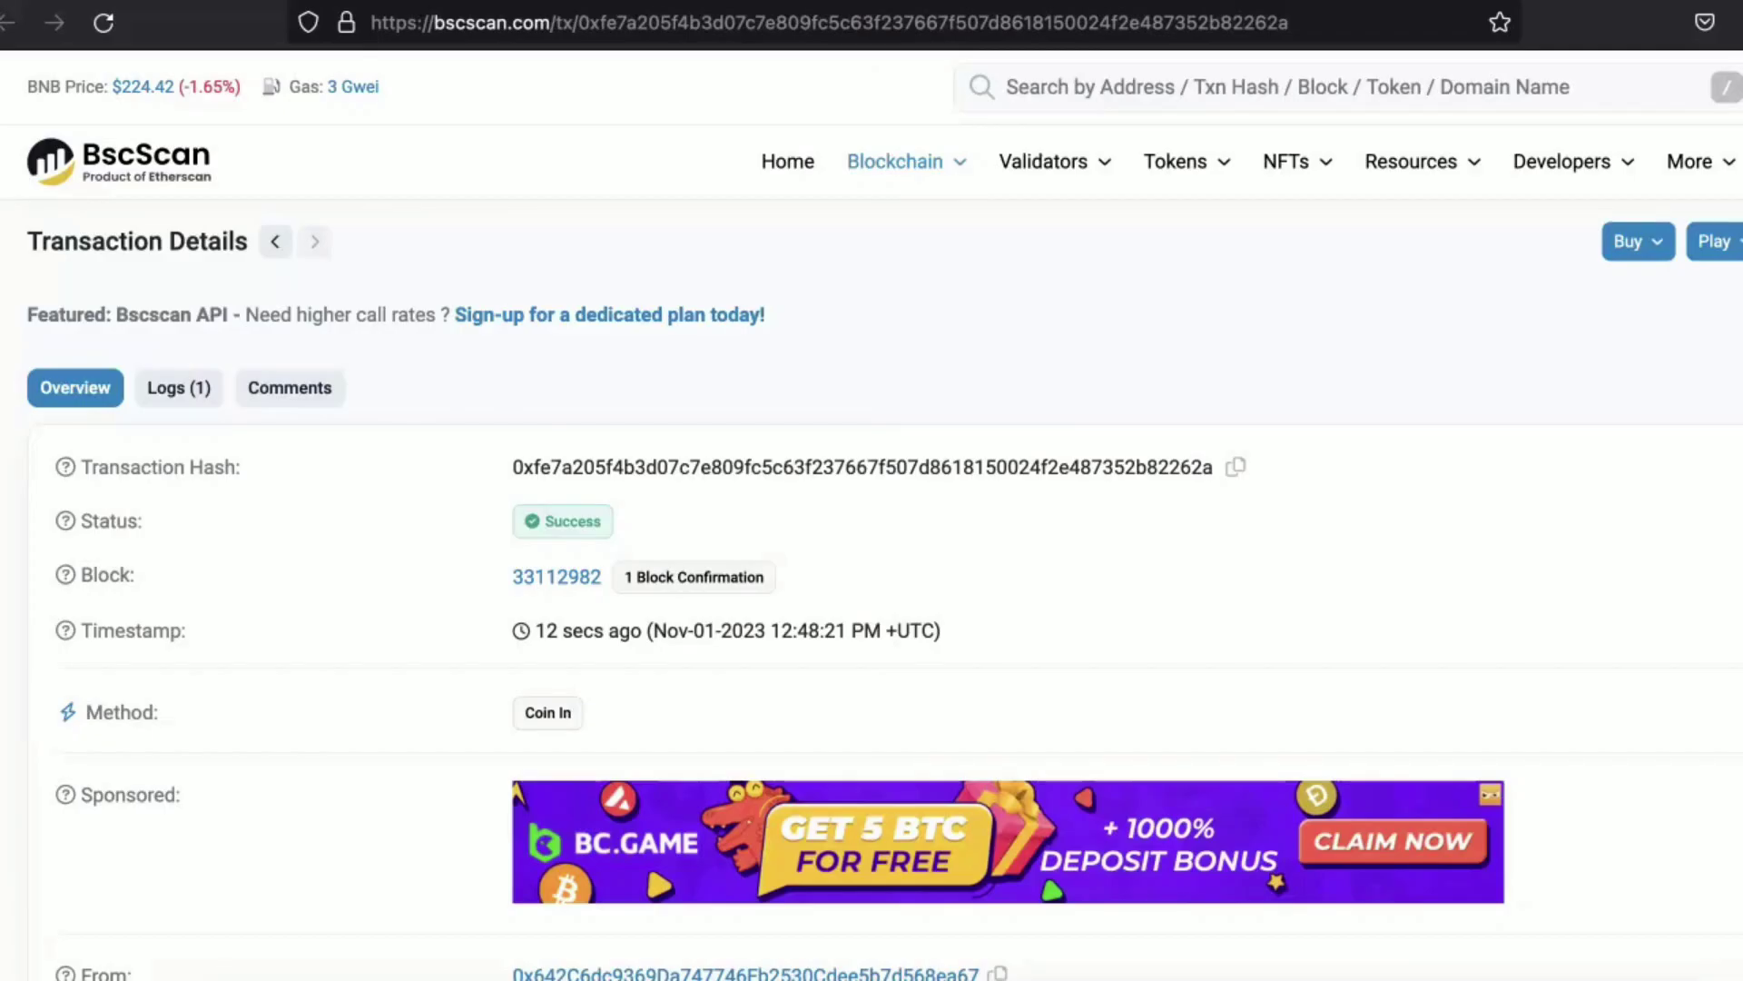
After checking the Success status on BscScan, return to the SecureChain Bridge tab.
left_click(104, 24)
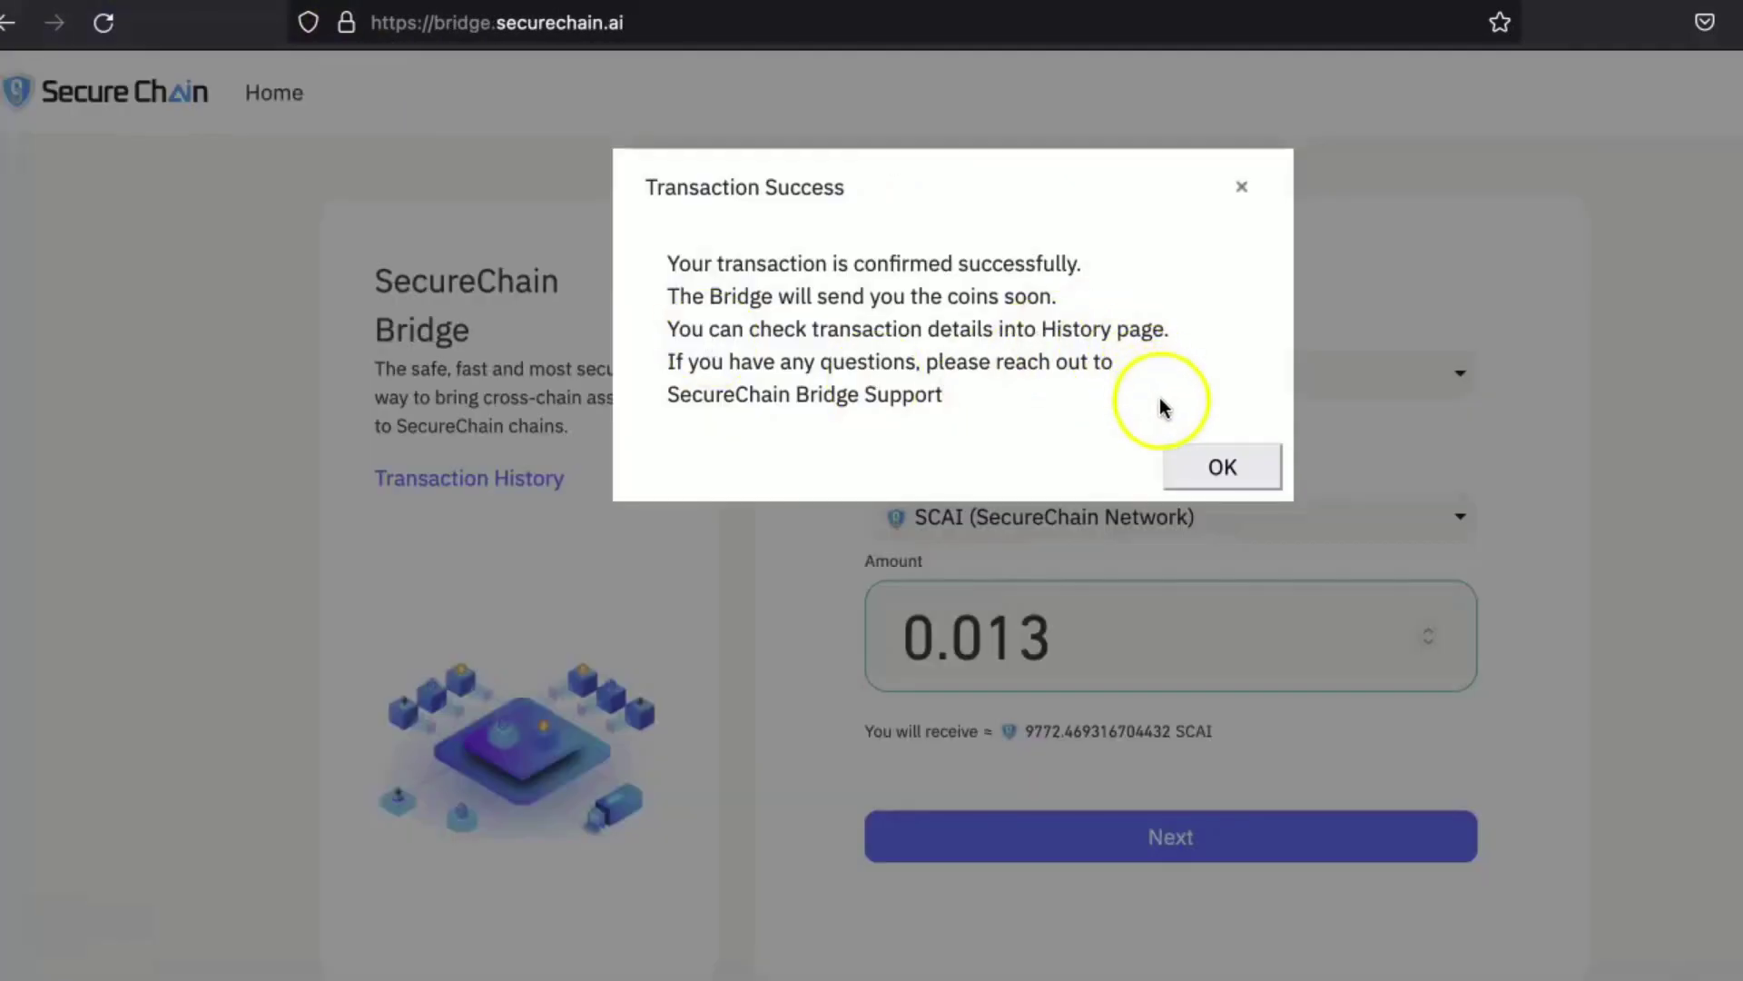
Close the success dialog, open Transaction History, and refresh the BscScan transaction.
left_click(1219, 467)
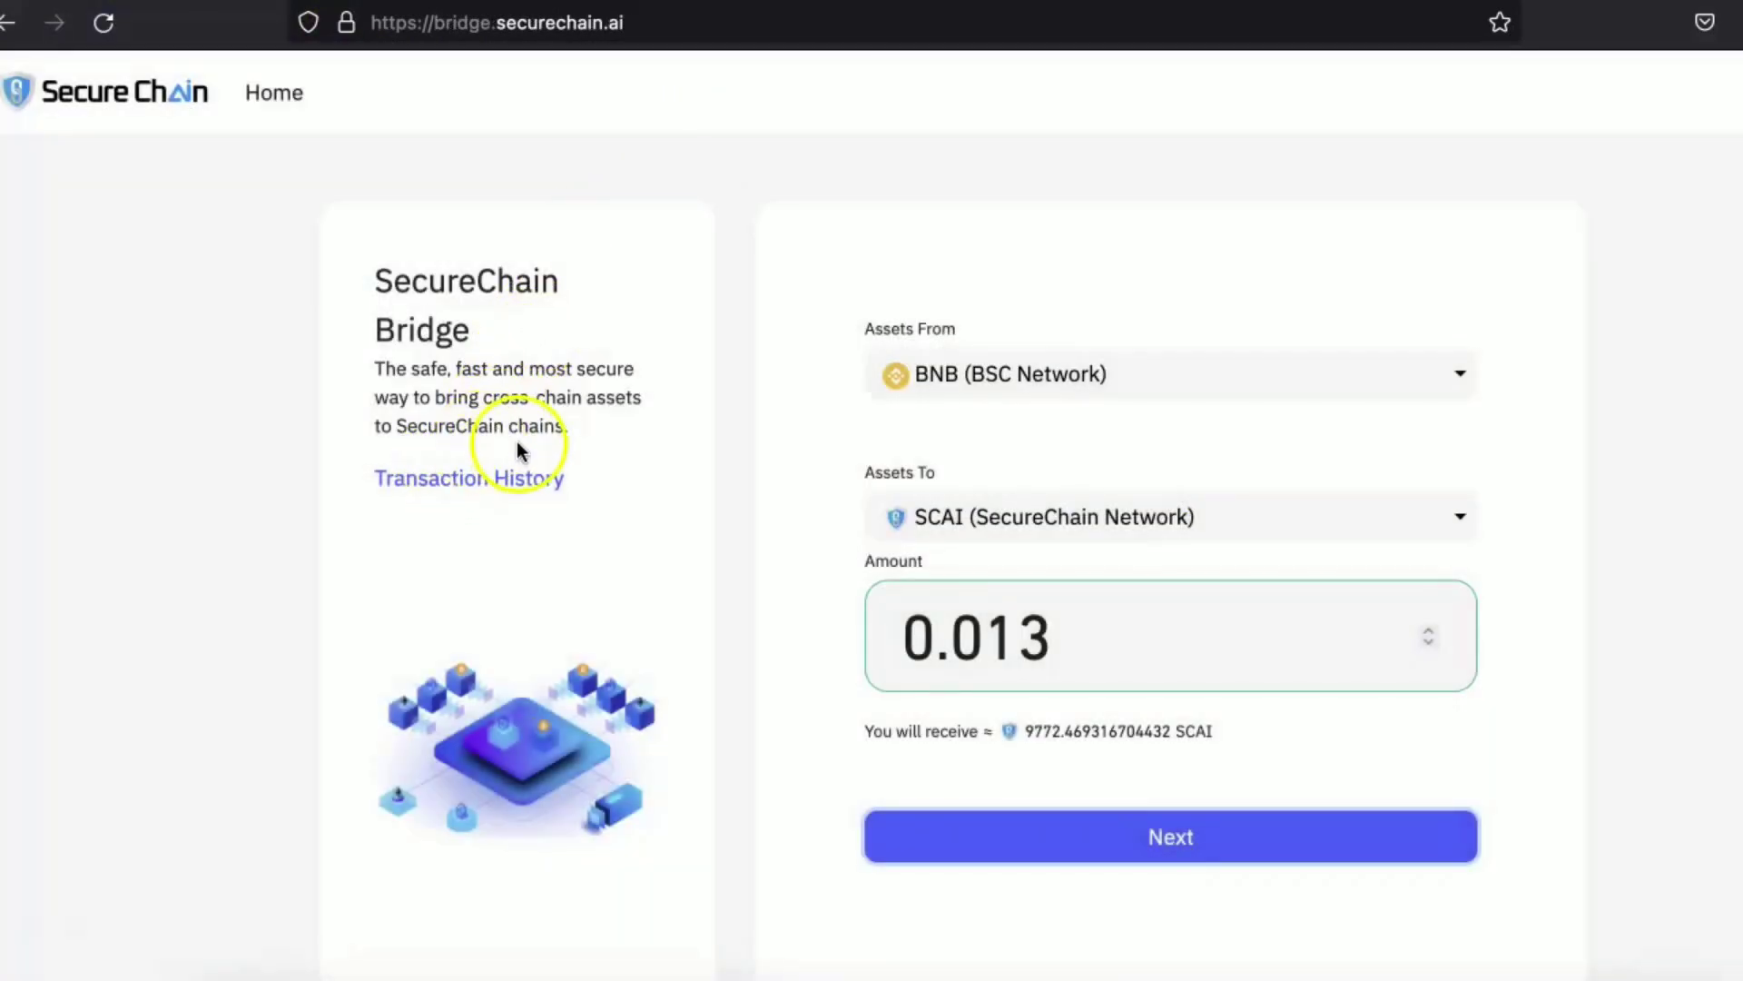
left_click(479, 483)
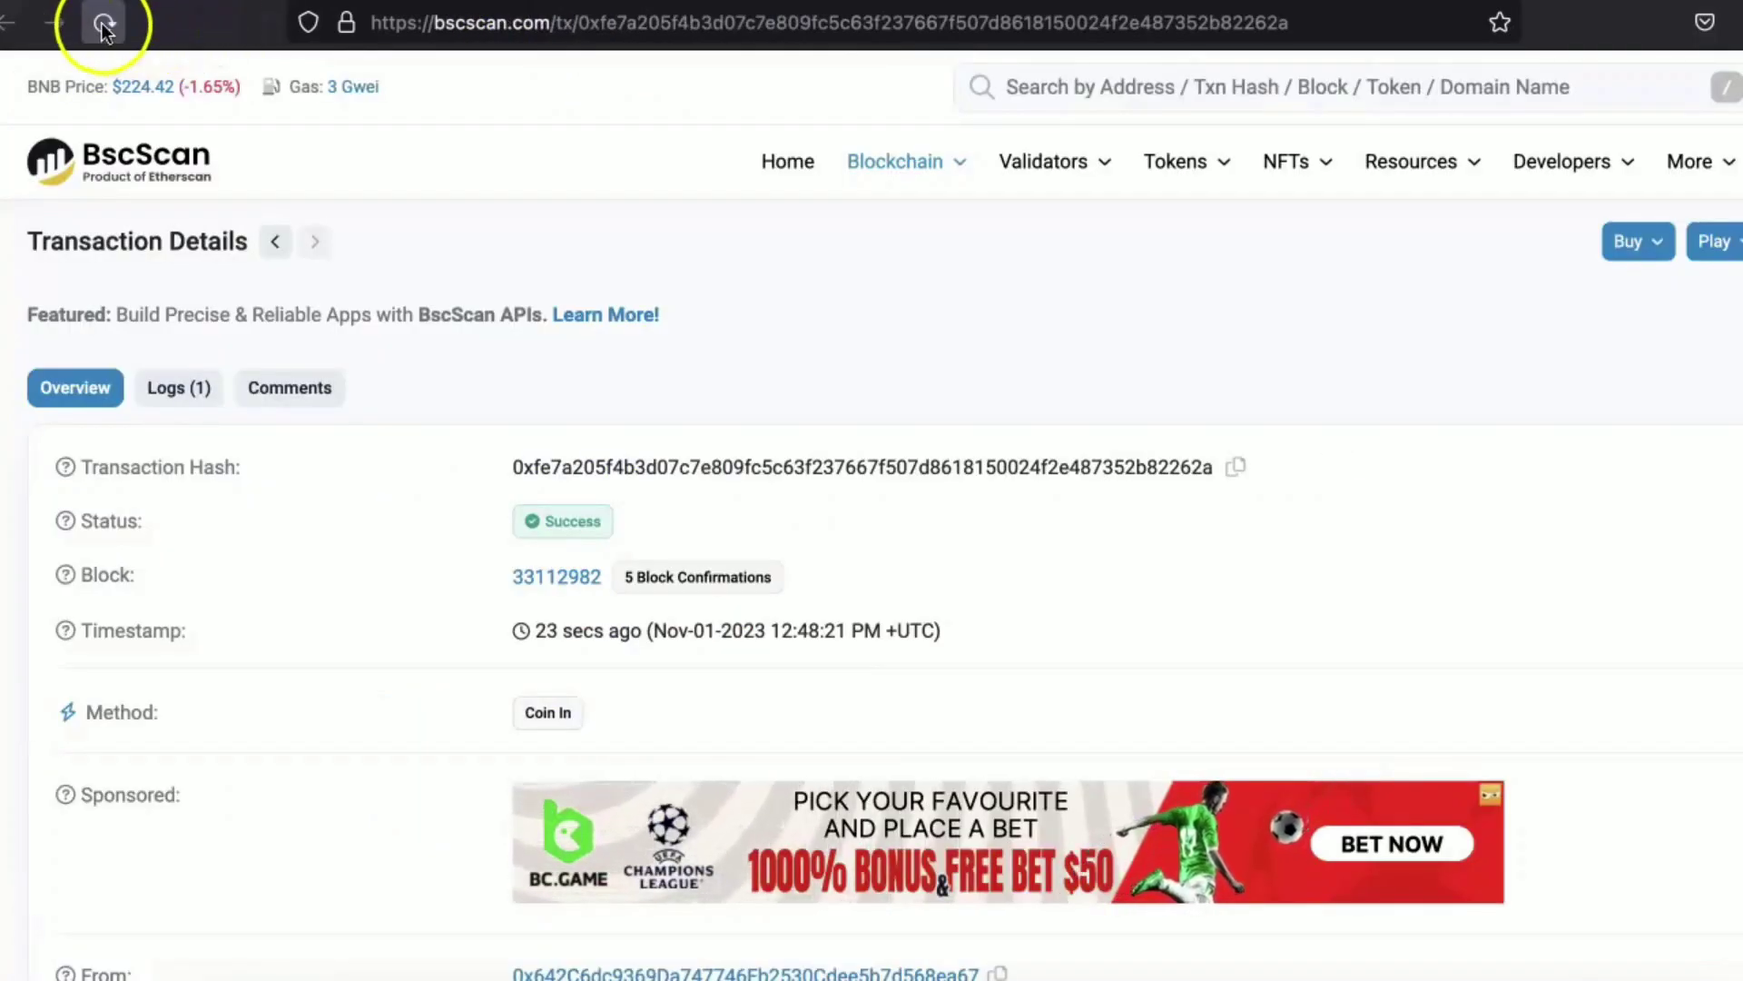
left_click(103, 24)
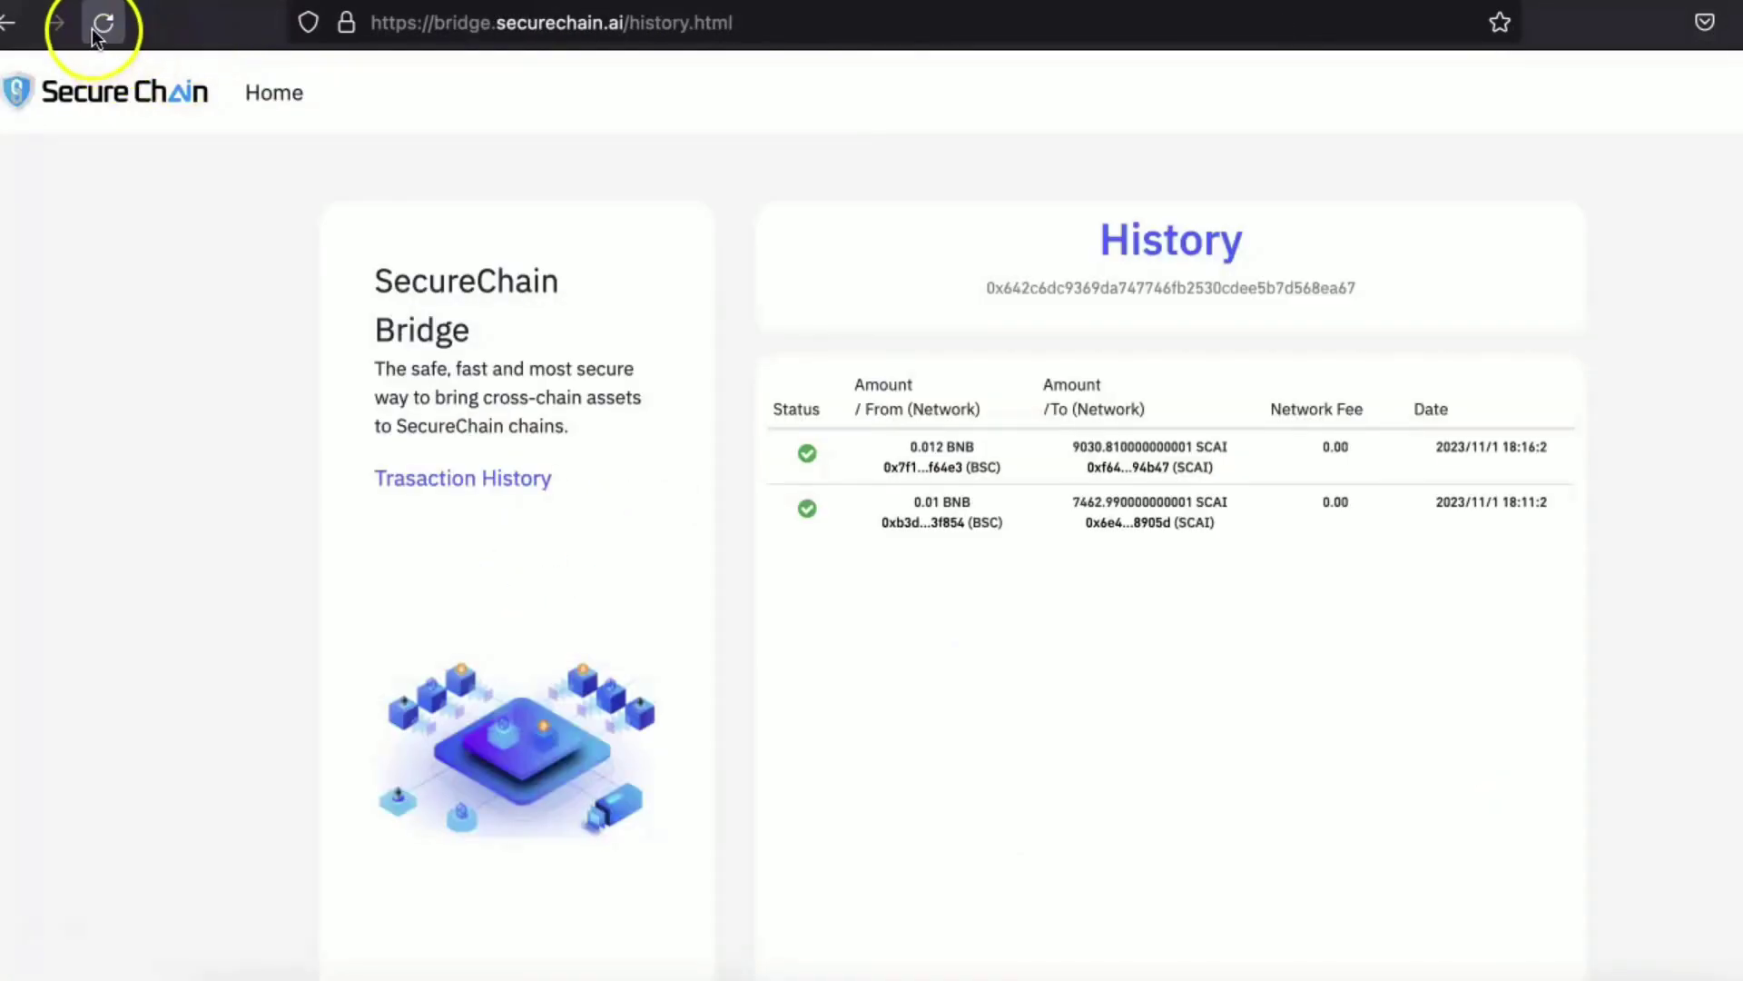
Reload the history and inspect the new 0.013 BNB row and its SCAI amount.
left_click(98, 27)
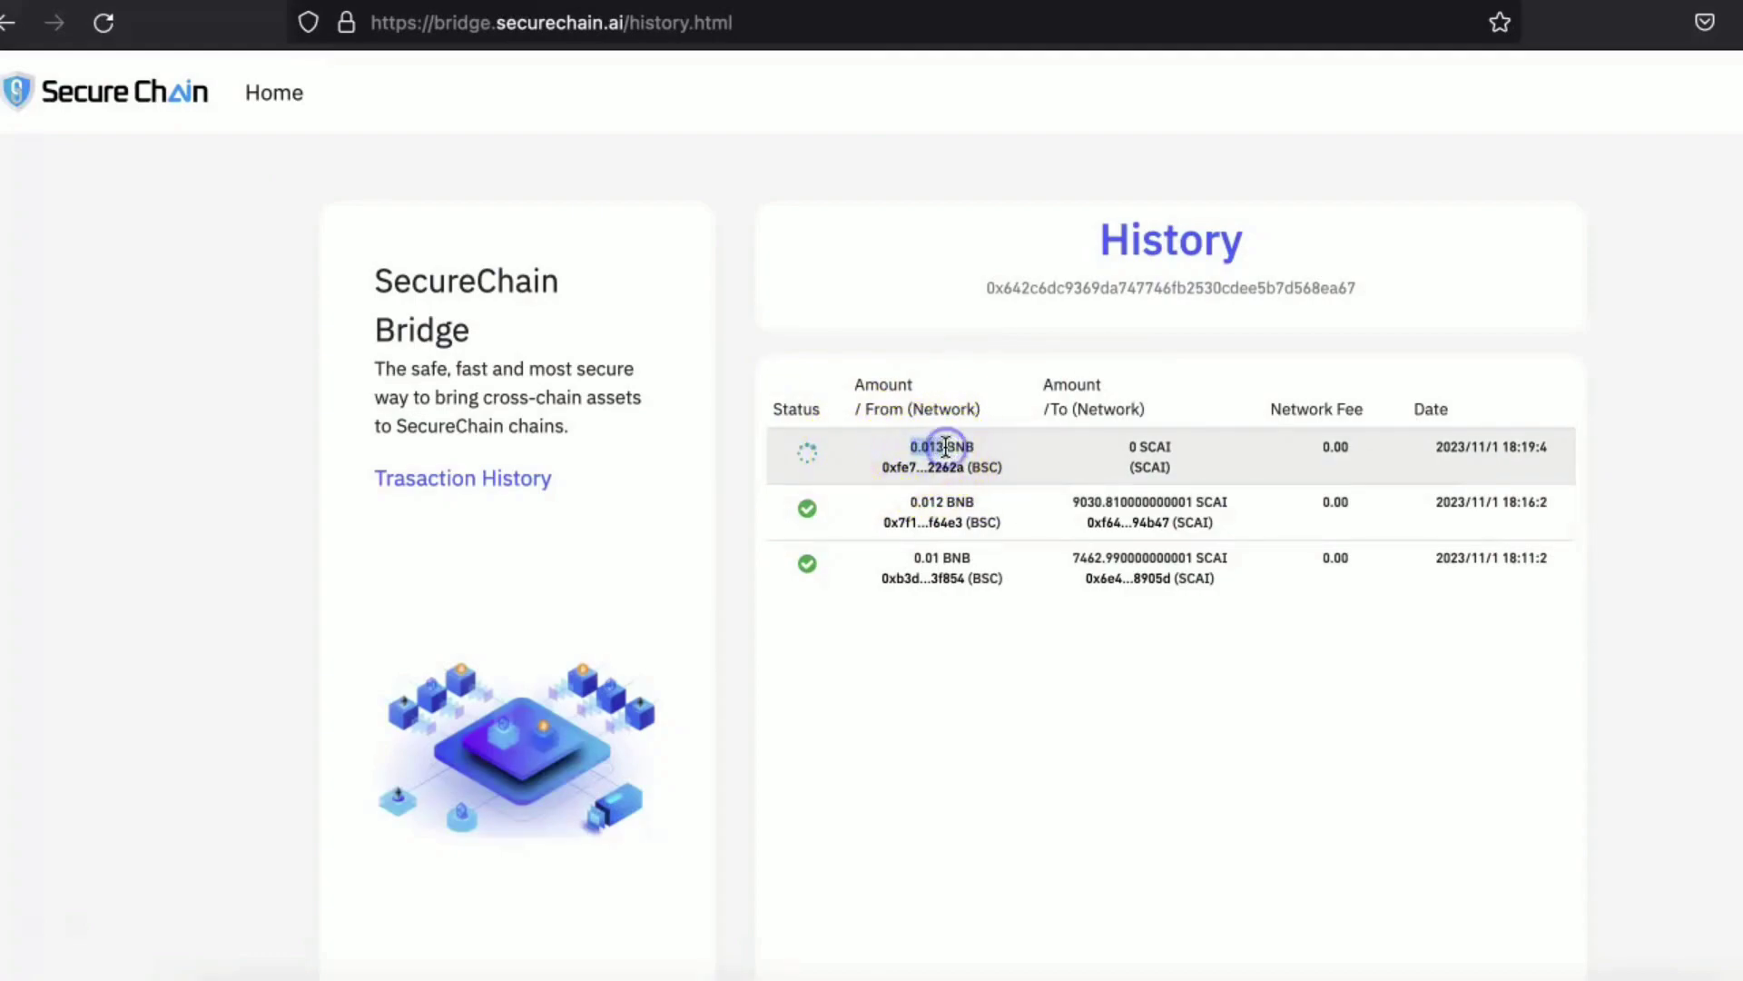
mouse_move(946, 445)
left_mouse_down()
mouse_move(875, 428)
mouse_move(931, 442)
left_mouse_up()
left_click(992, 467)
left_click_drag(1180, 448, 1135, 445)
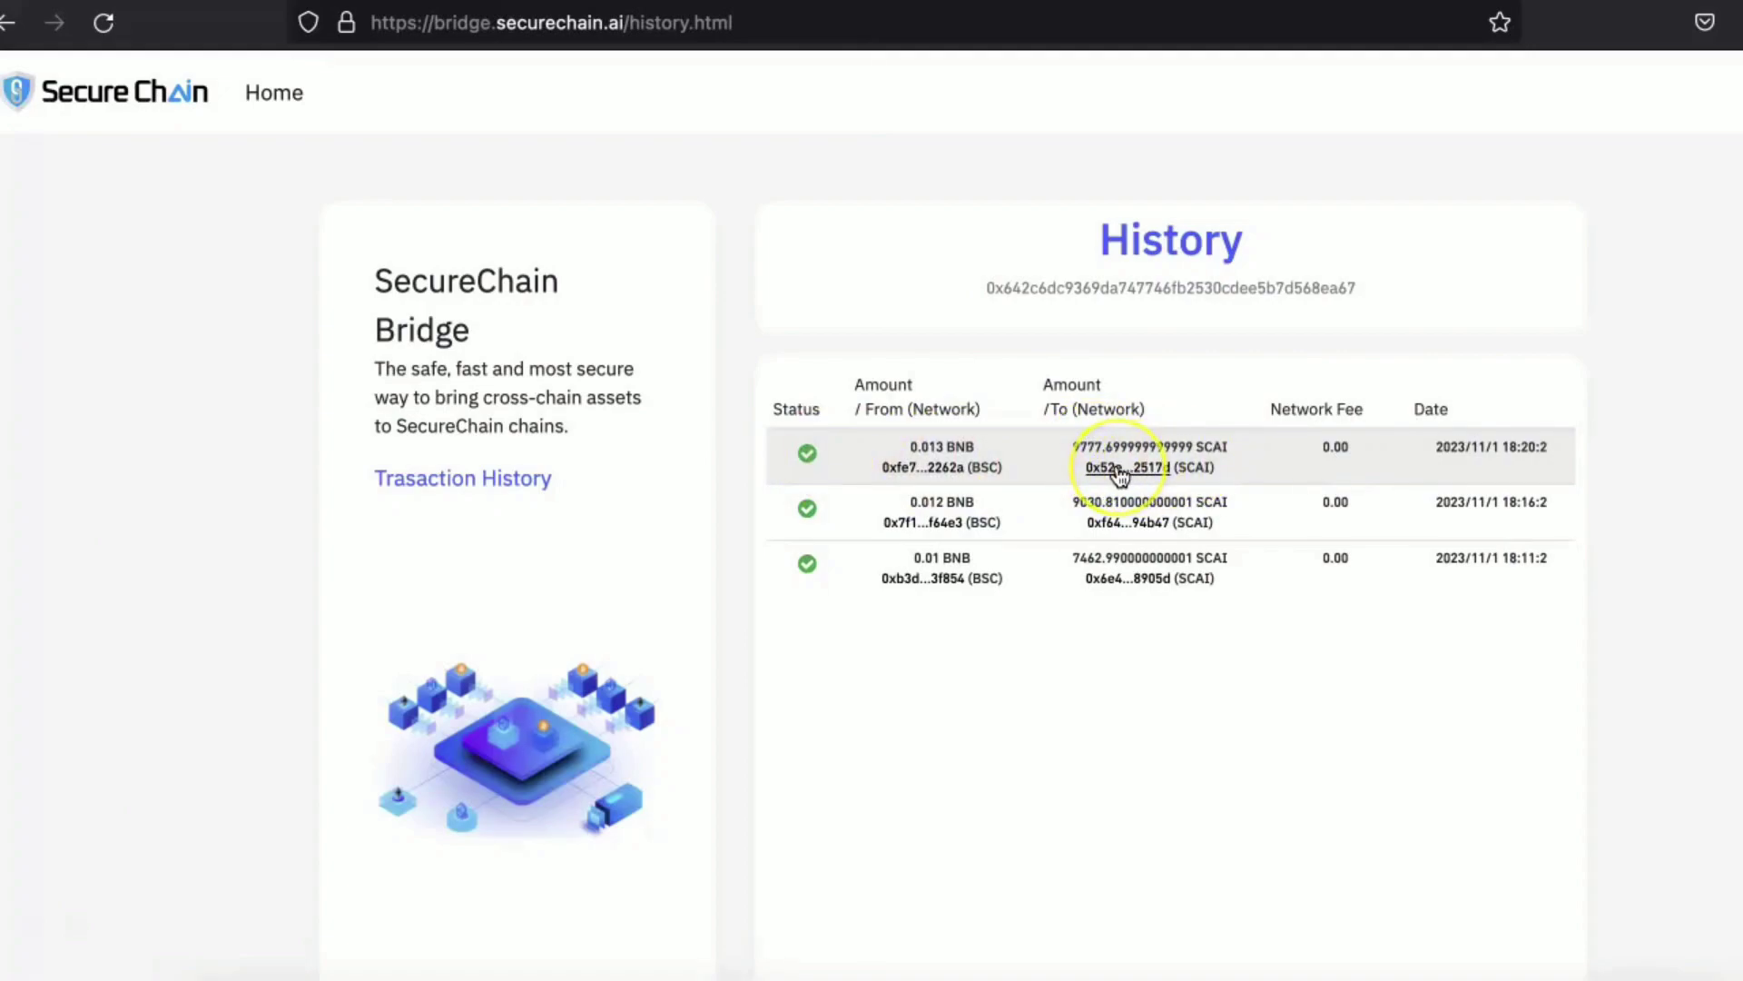
Open the SCAI payout transaction, verify its 9,777.70320155715 SCAI transfer, then open MetaMask.
left_click(1120, 469)
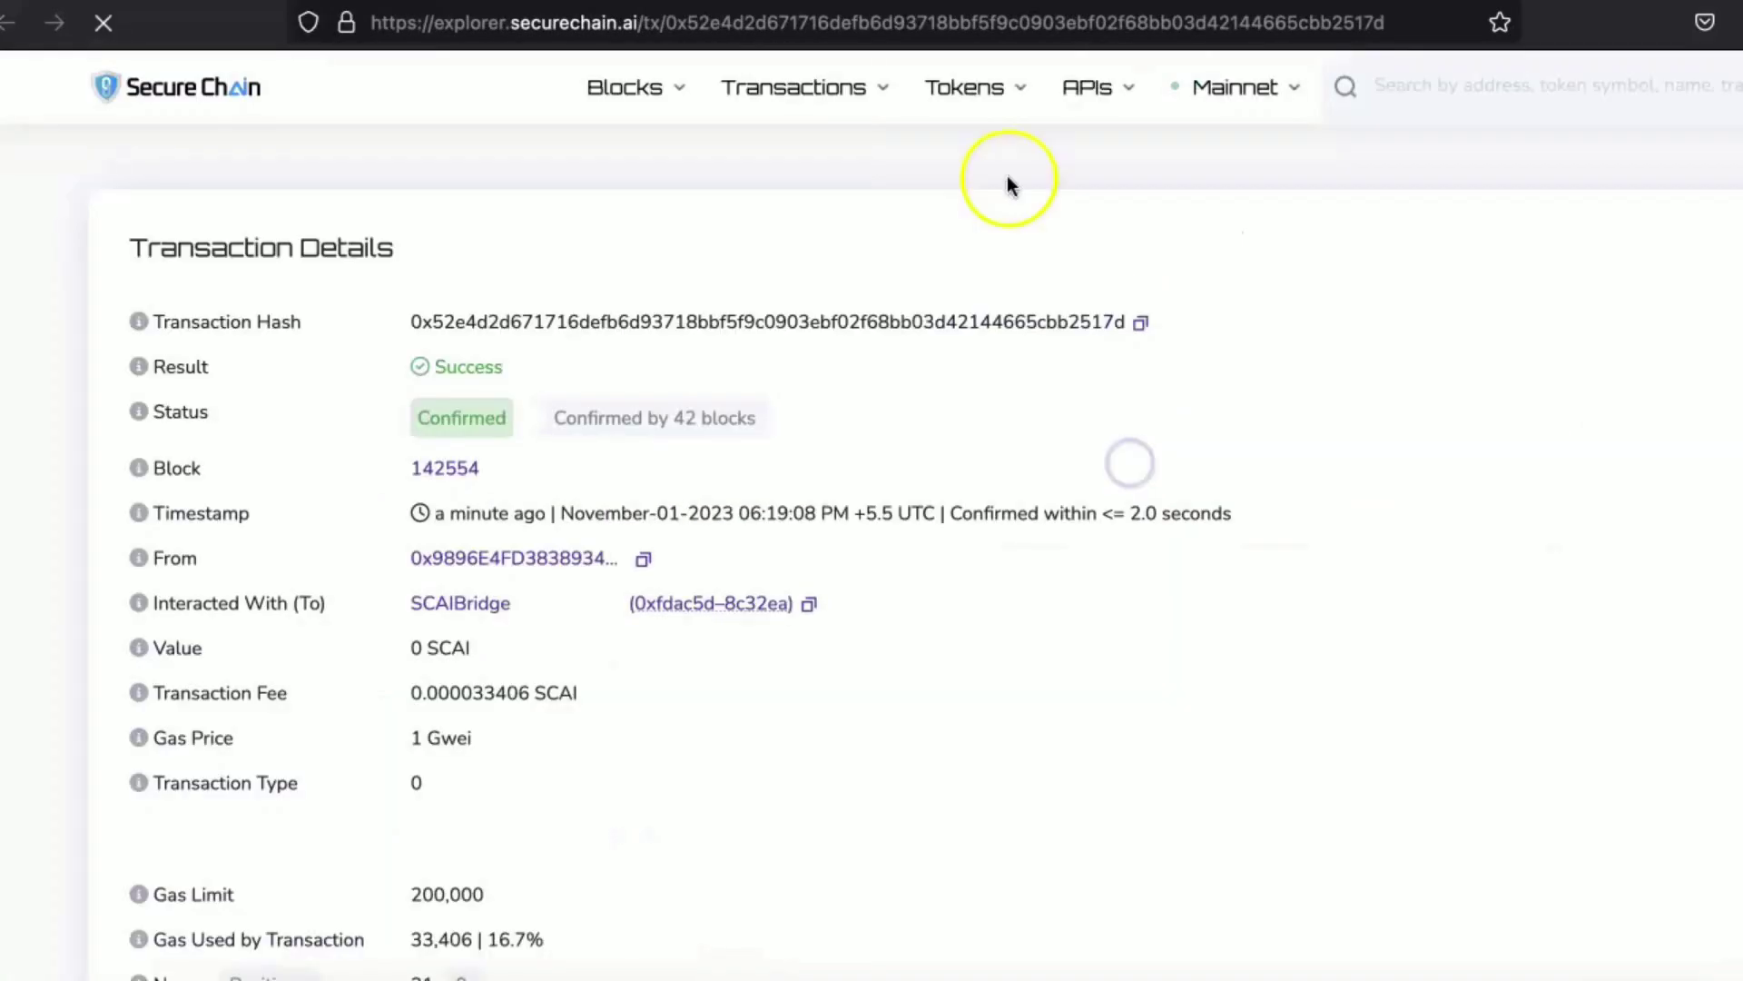
scroll(449, 342, "down", 15)
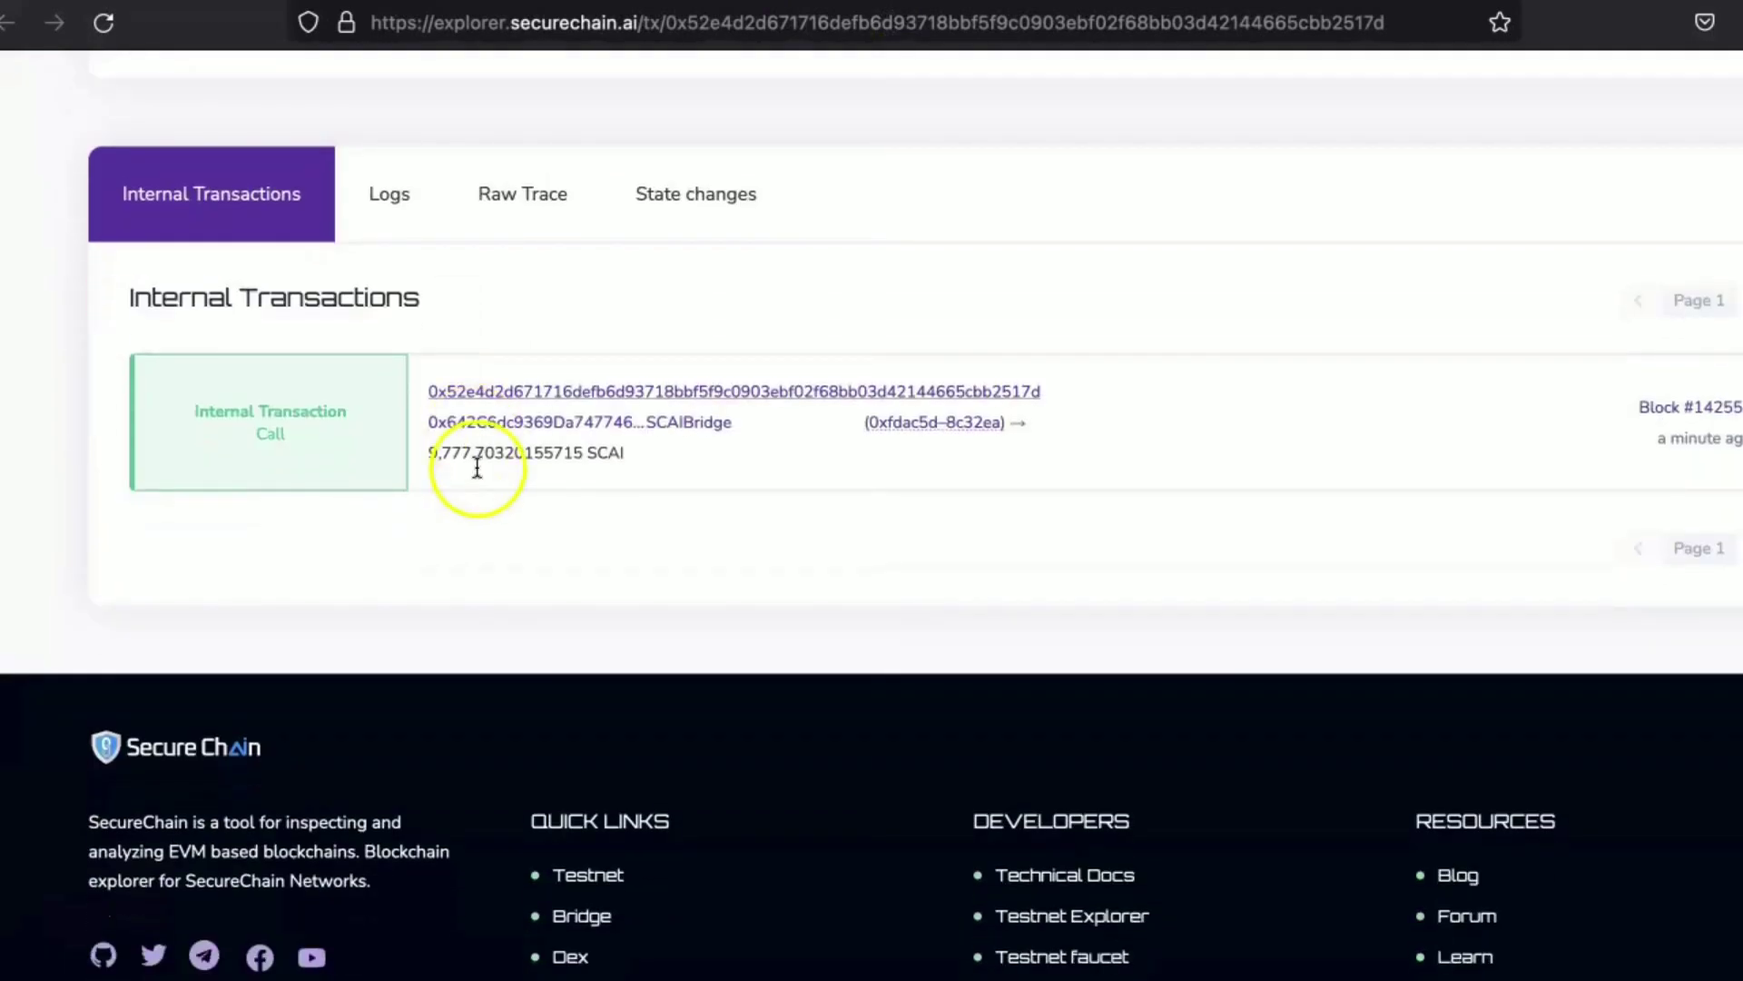
left_click_drag(429, 453, 462, 451)
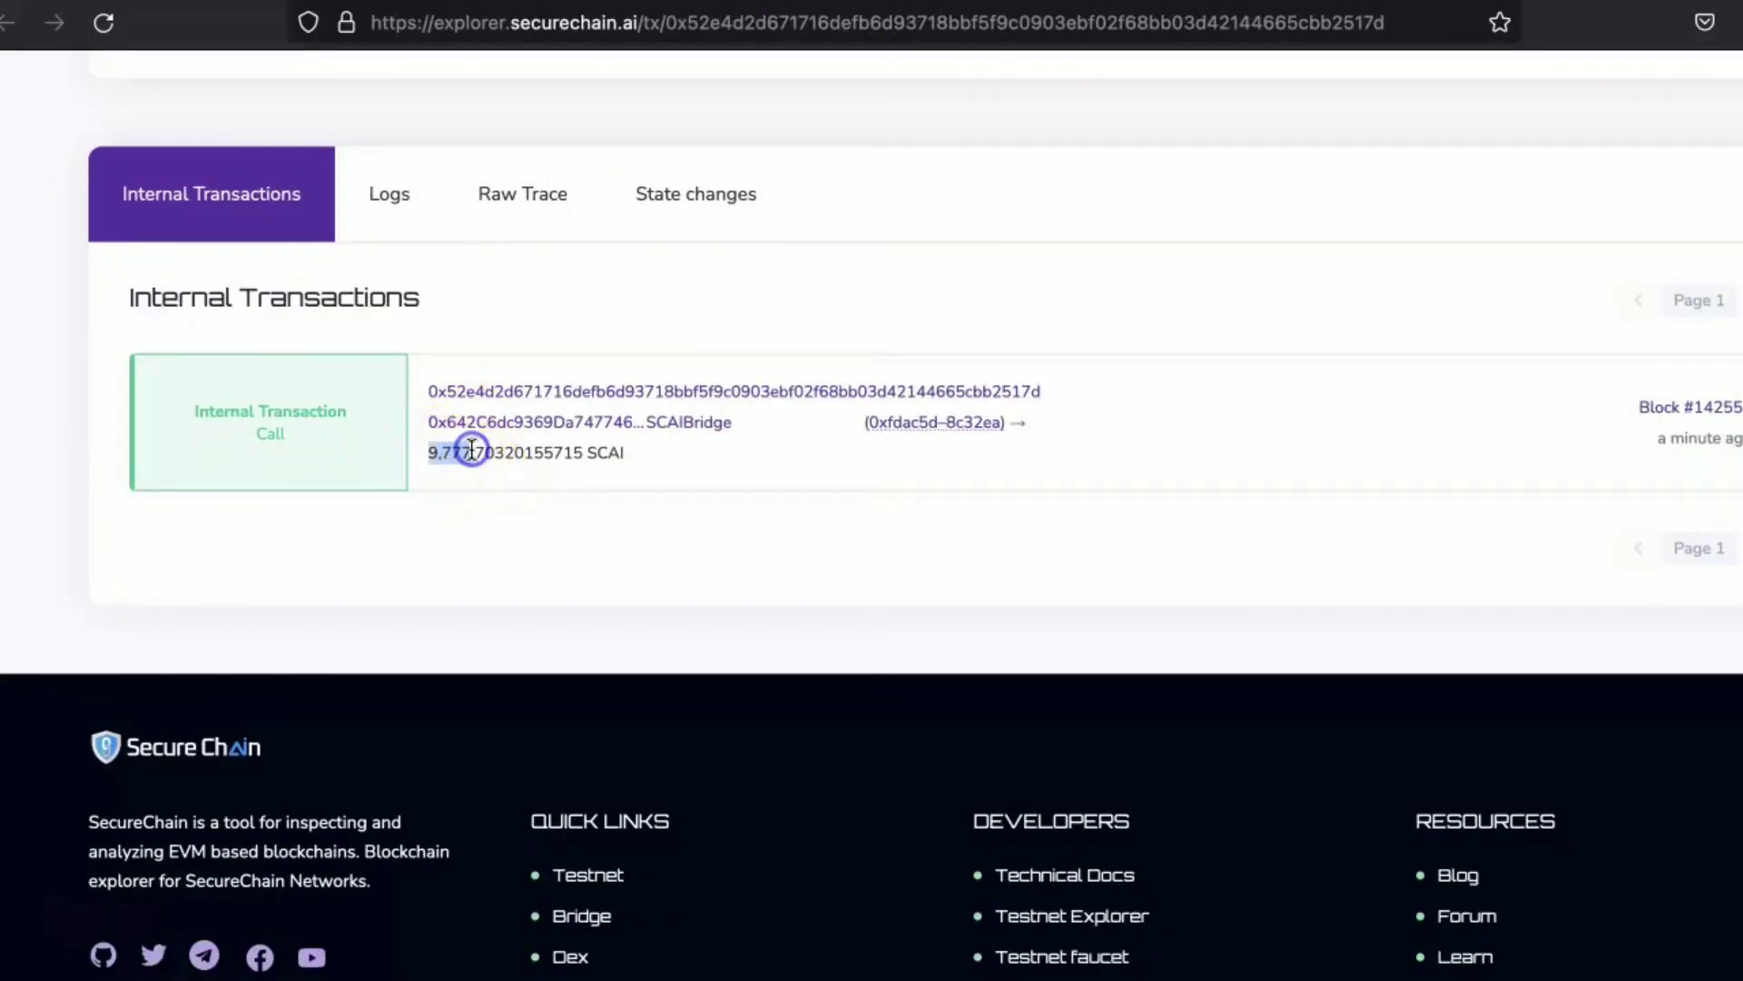
scroll(471, 449, "up", 20)
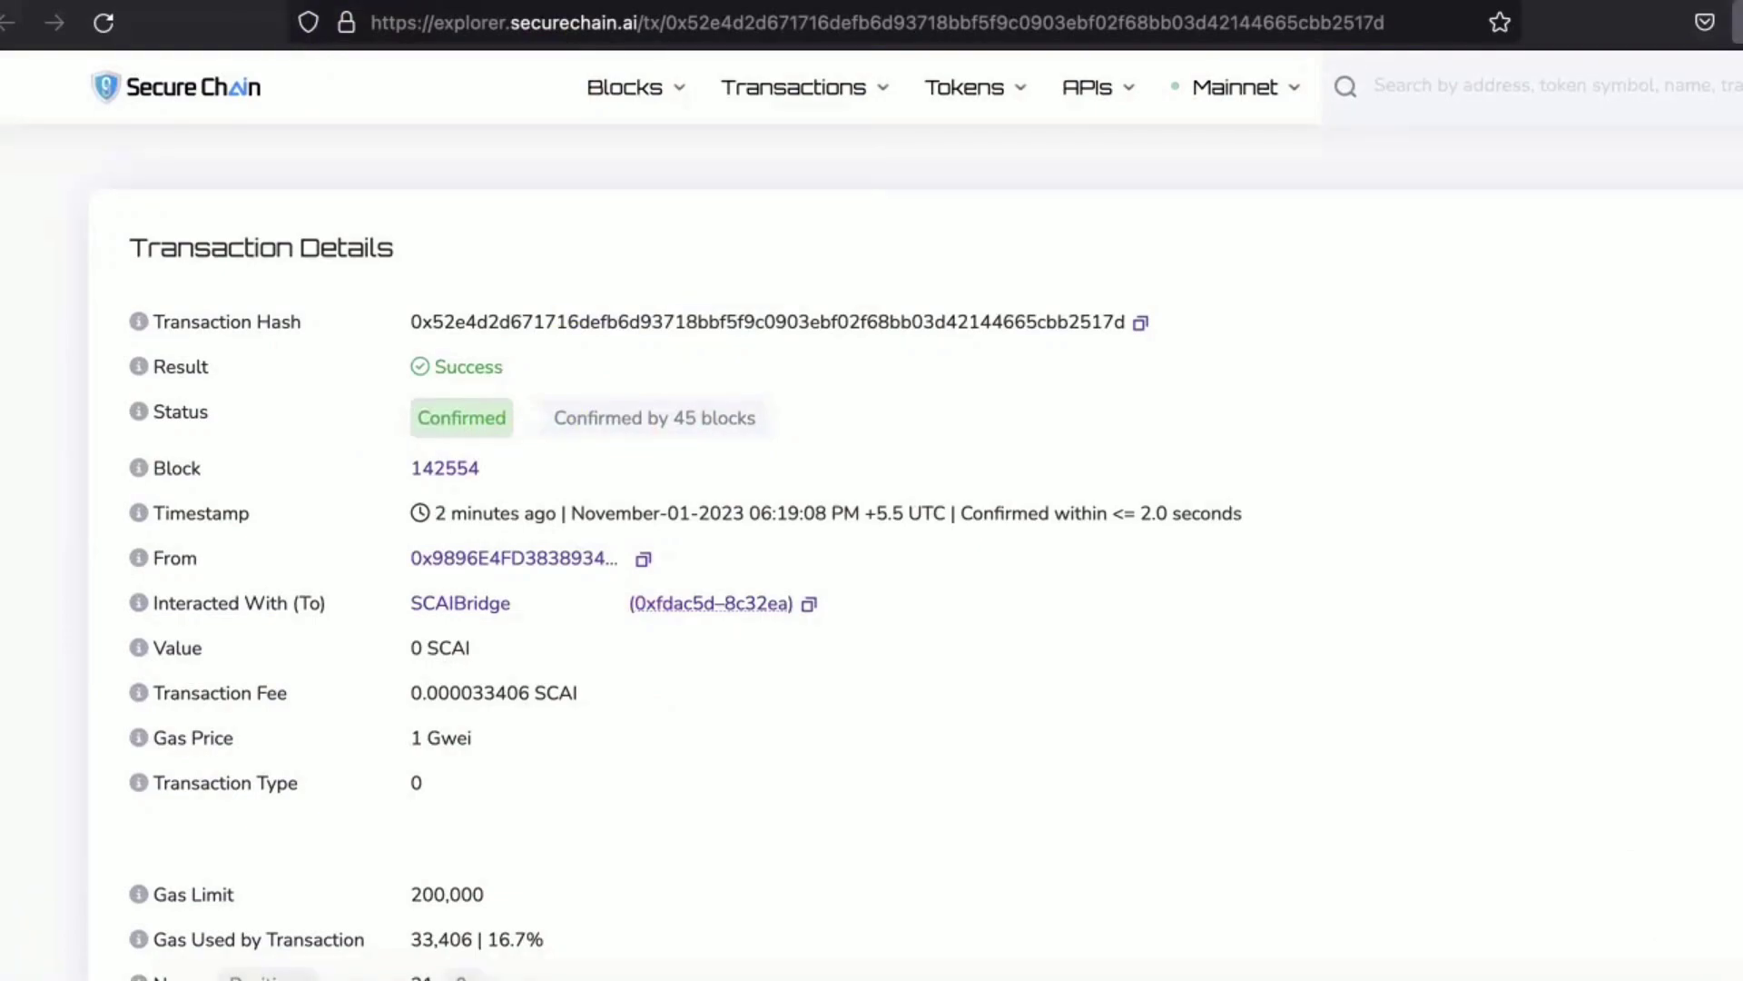
left_click(1716, 21)
Switch MetaMask to SCAI Mainnet and check the 26271.4958 SCAI balance.
left_click(1344, 86)
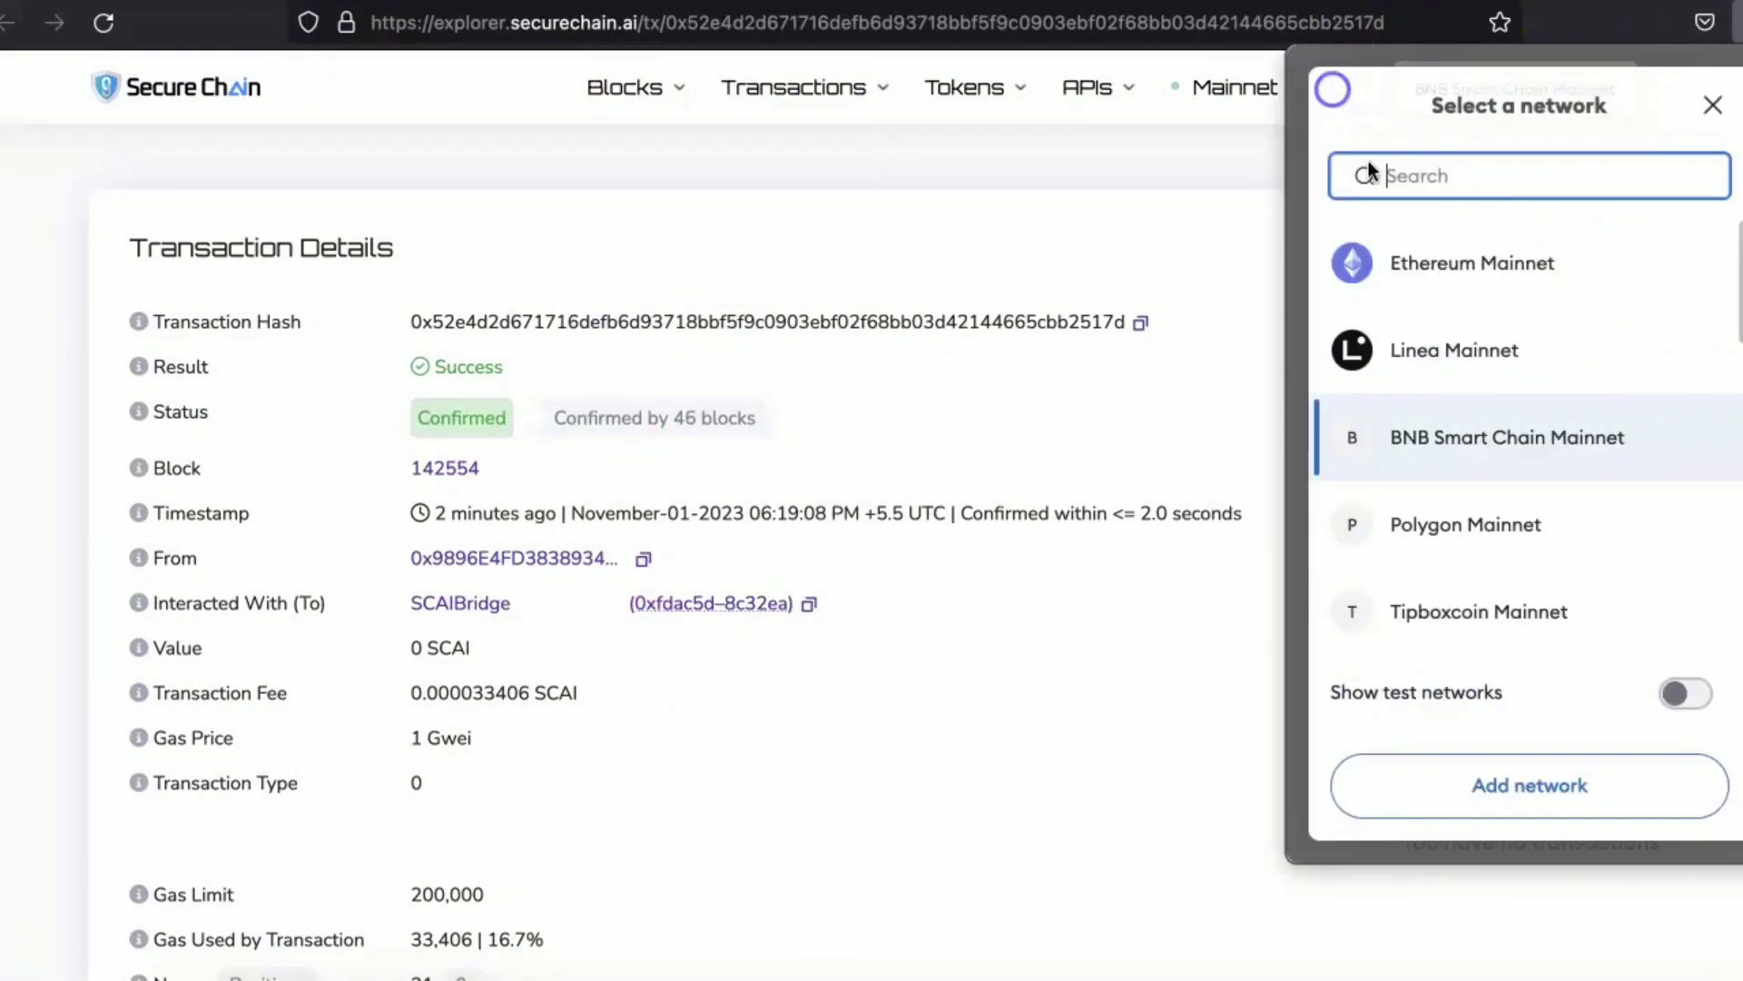
scroll(1469, 409, "down", 5)
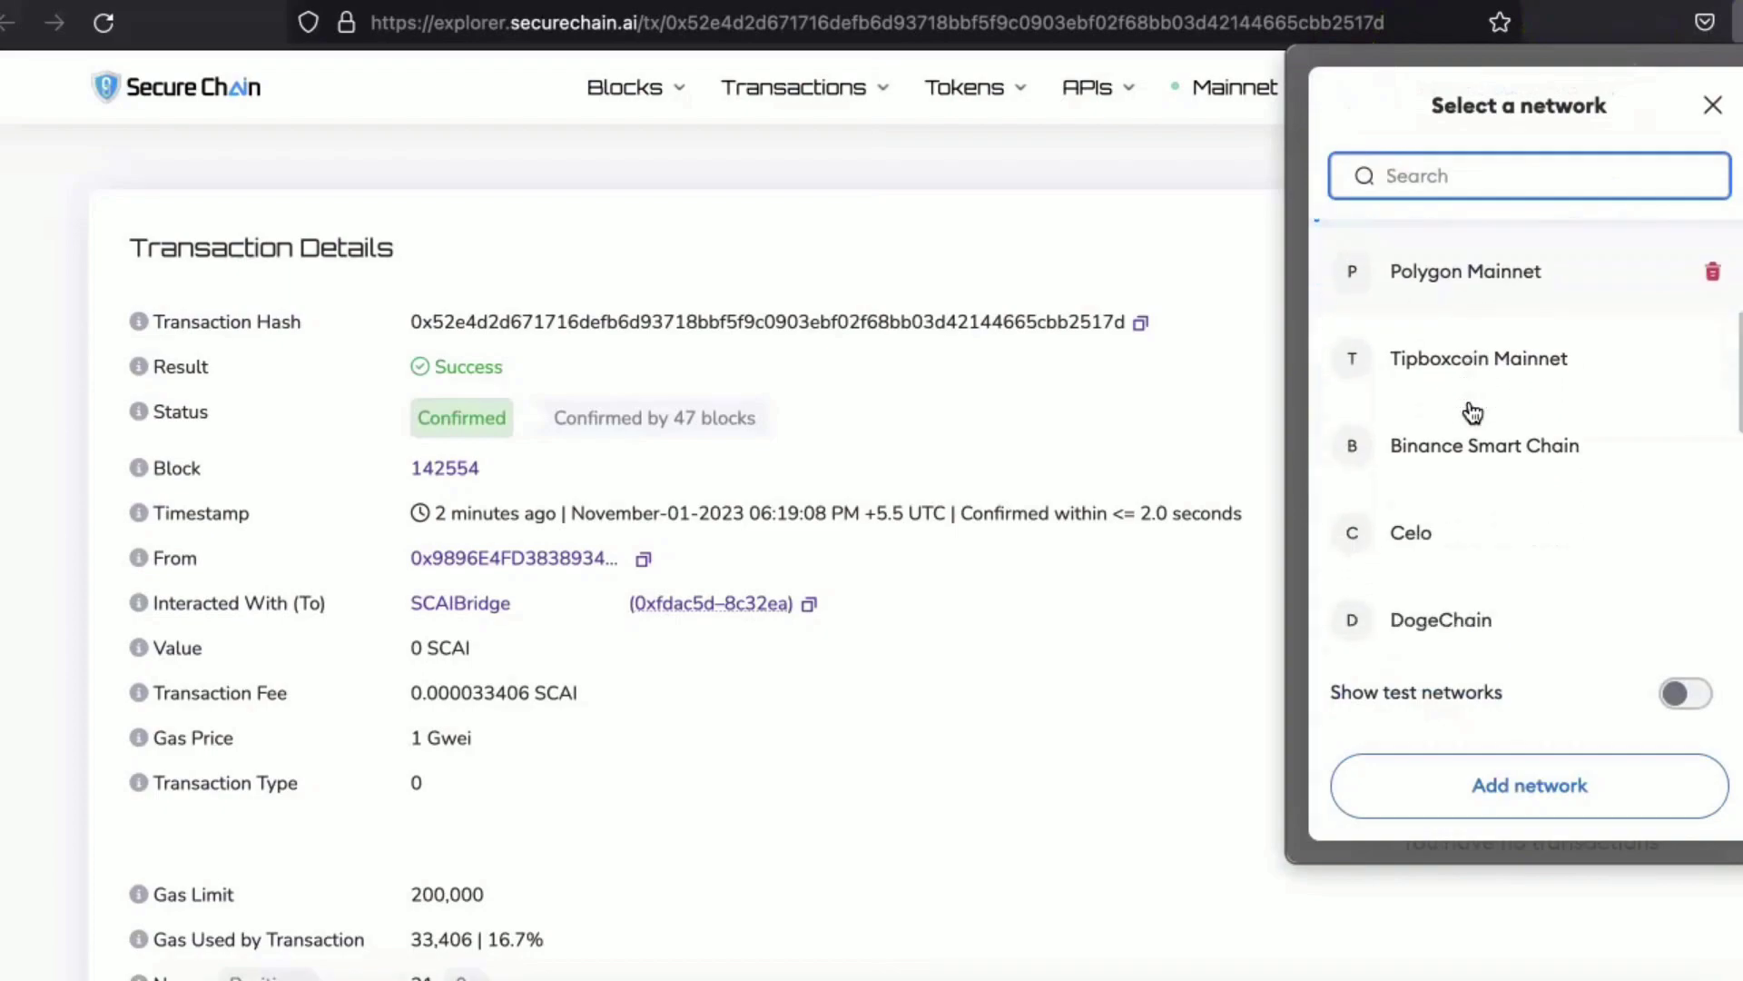
scroll(1472, 413, "down", 6)
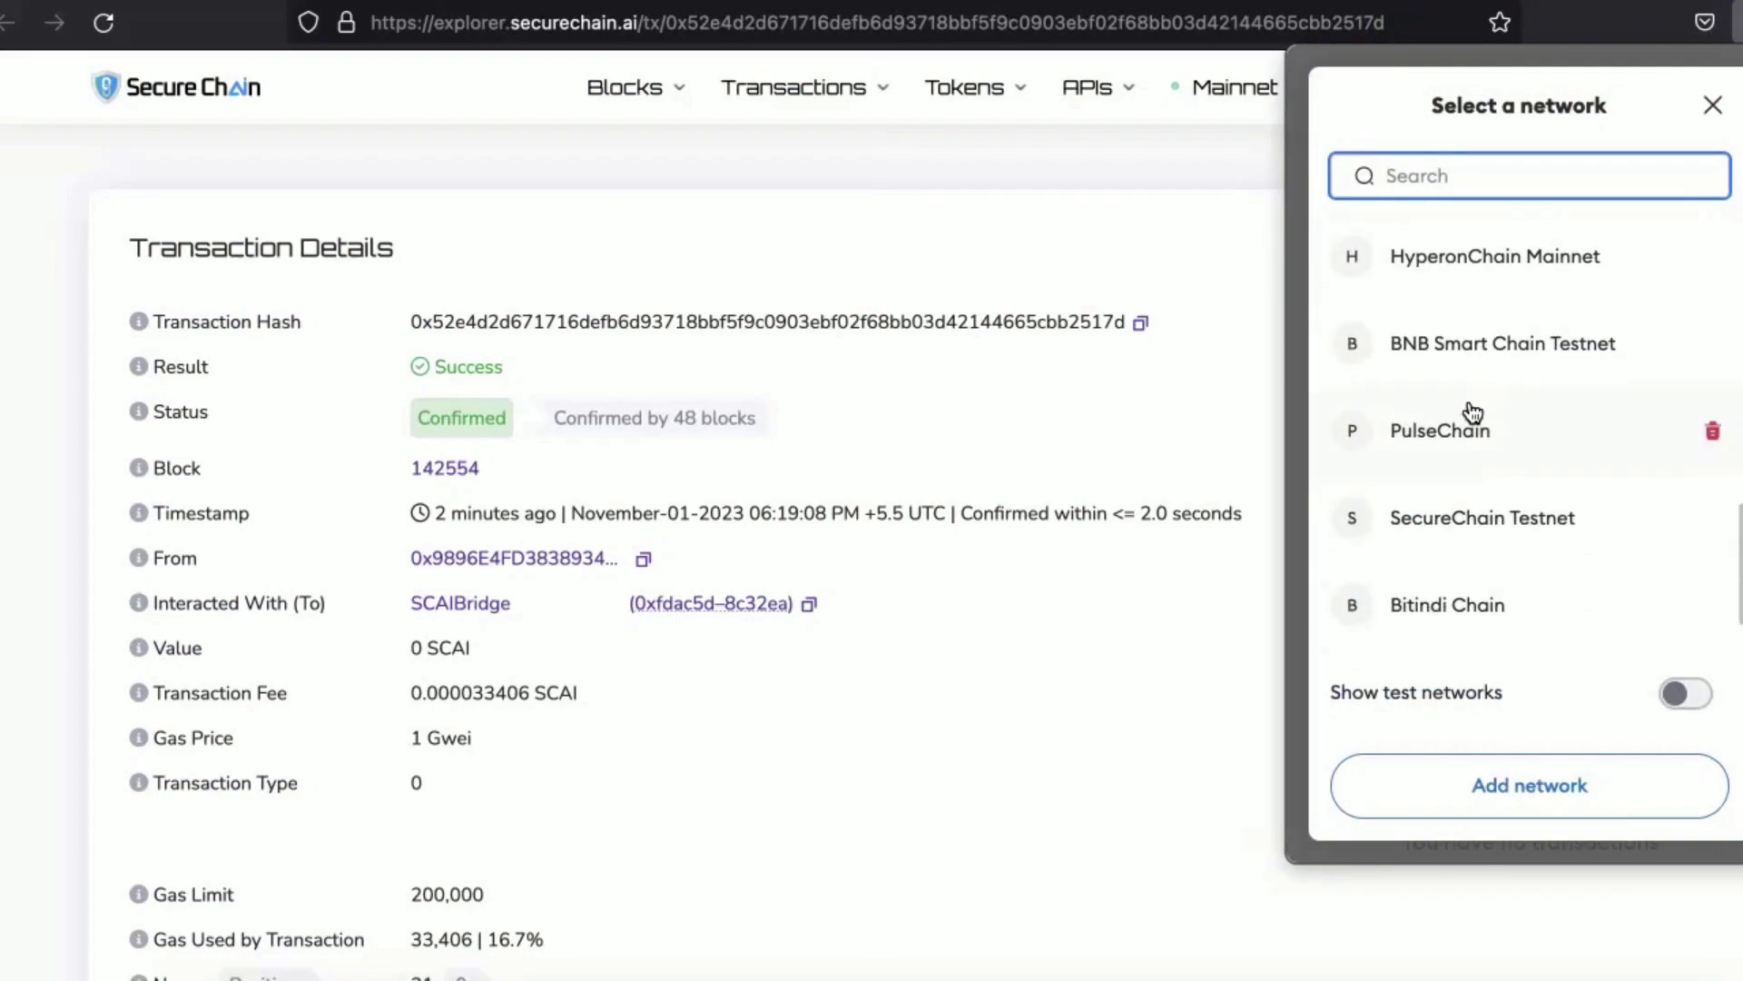
scroll(1472, 413, "down", 2)
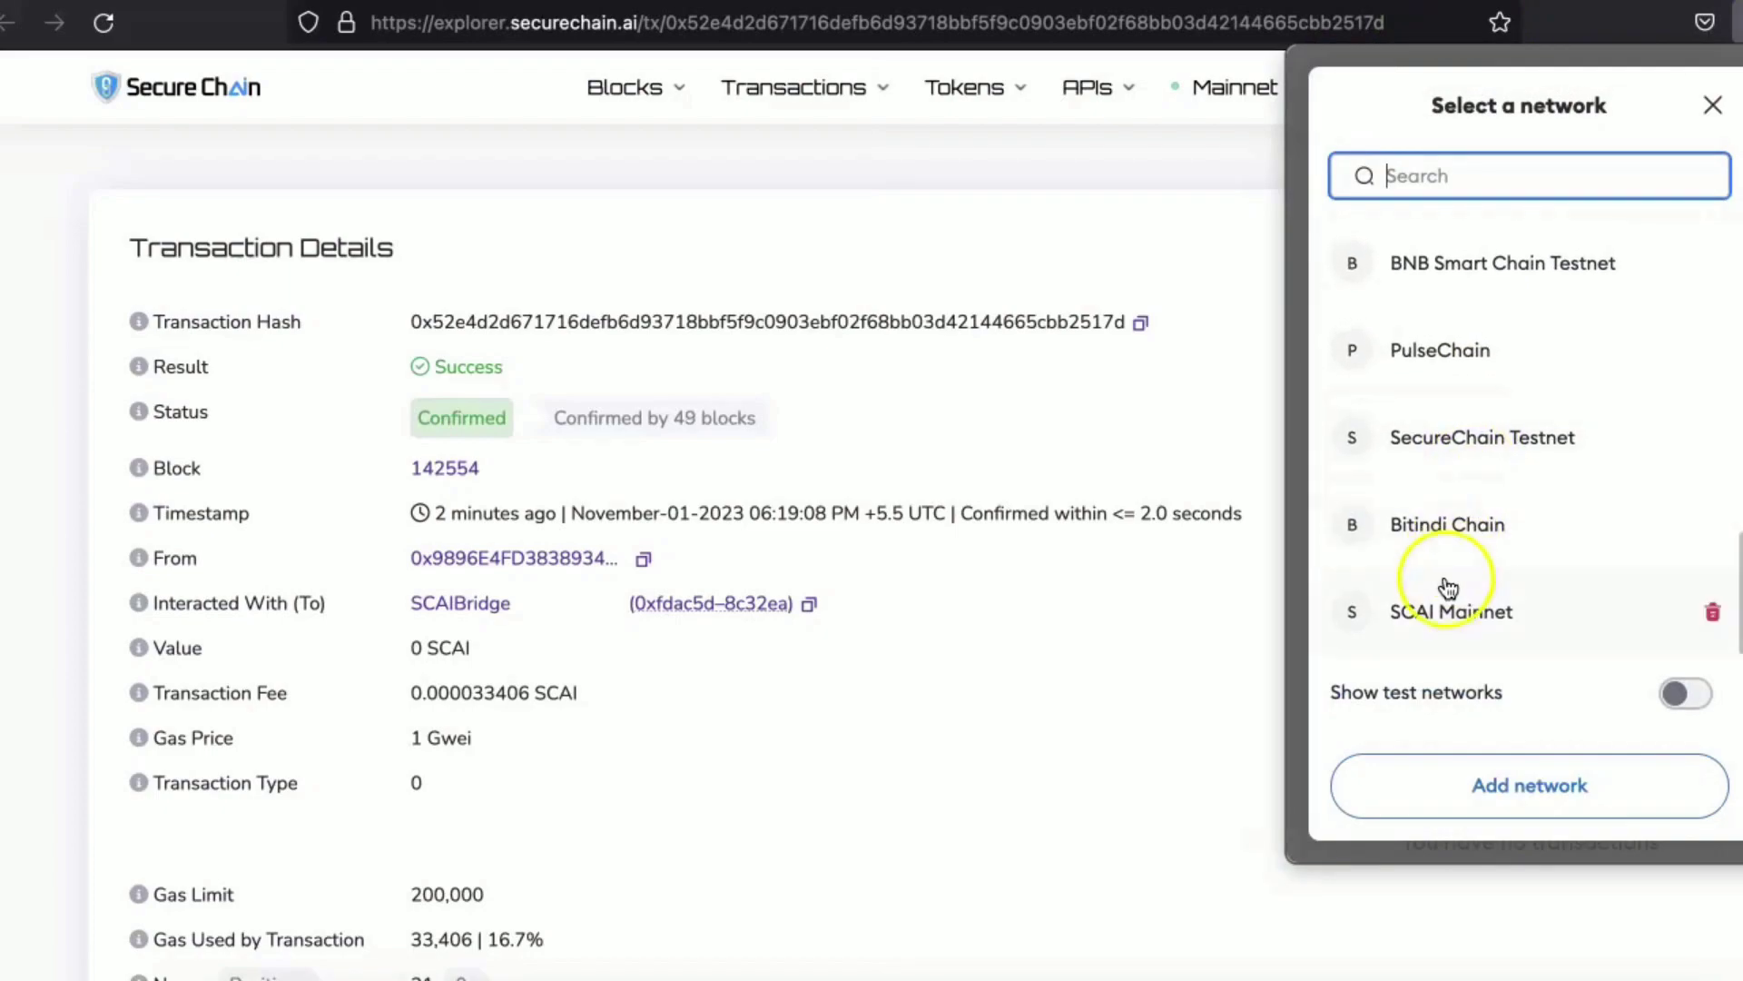
left_click(1449, 588)
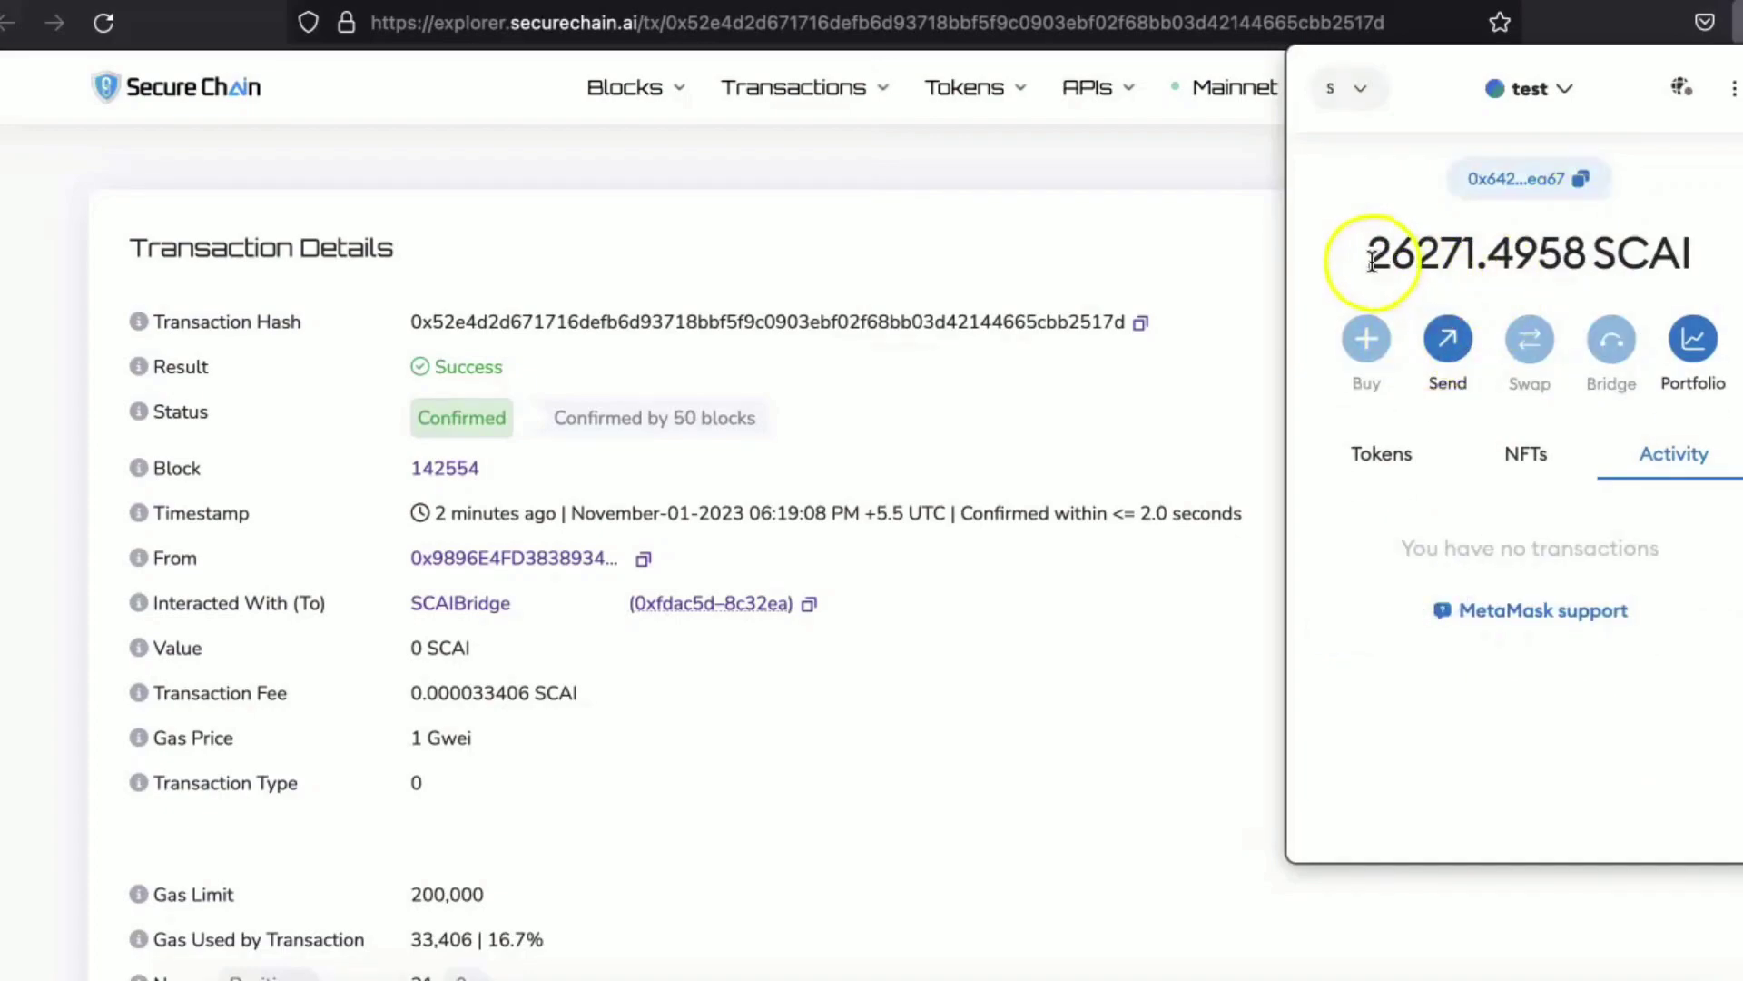
left_click_drag(1369, 258, 1468, 256)
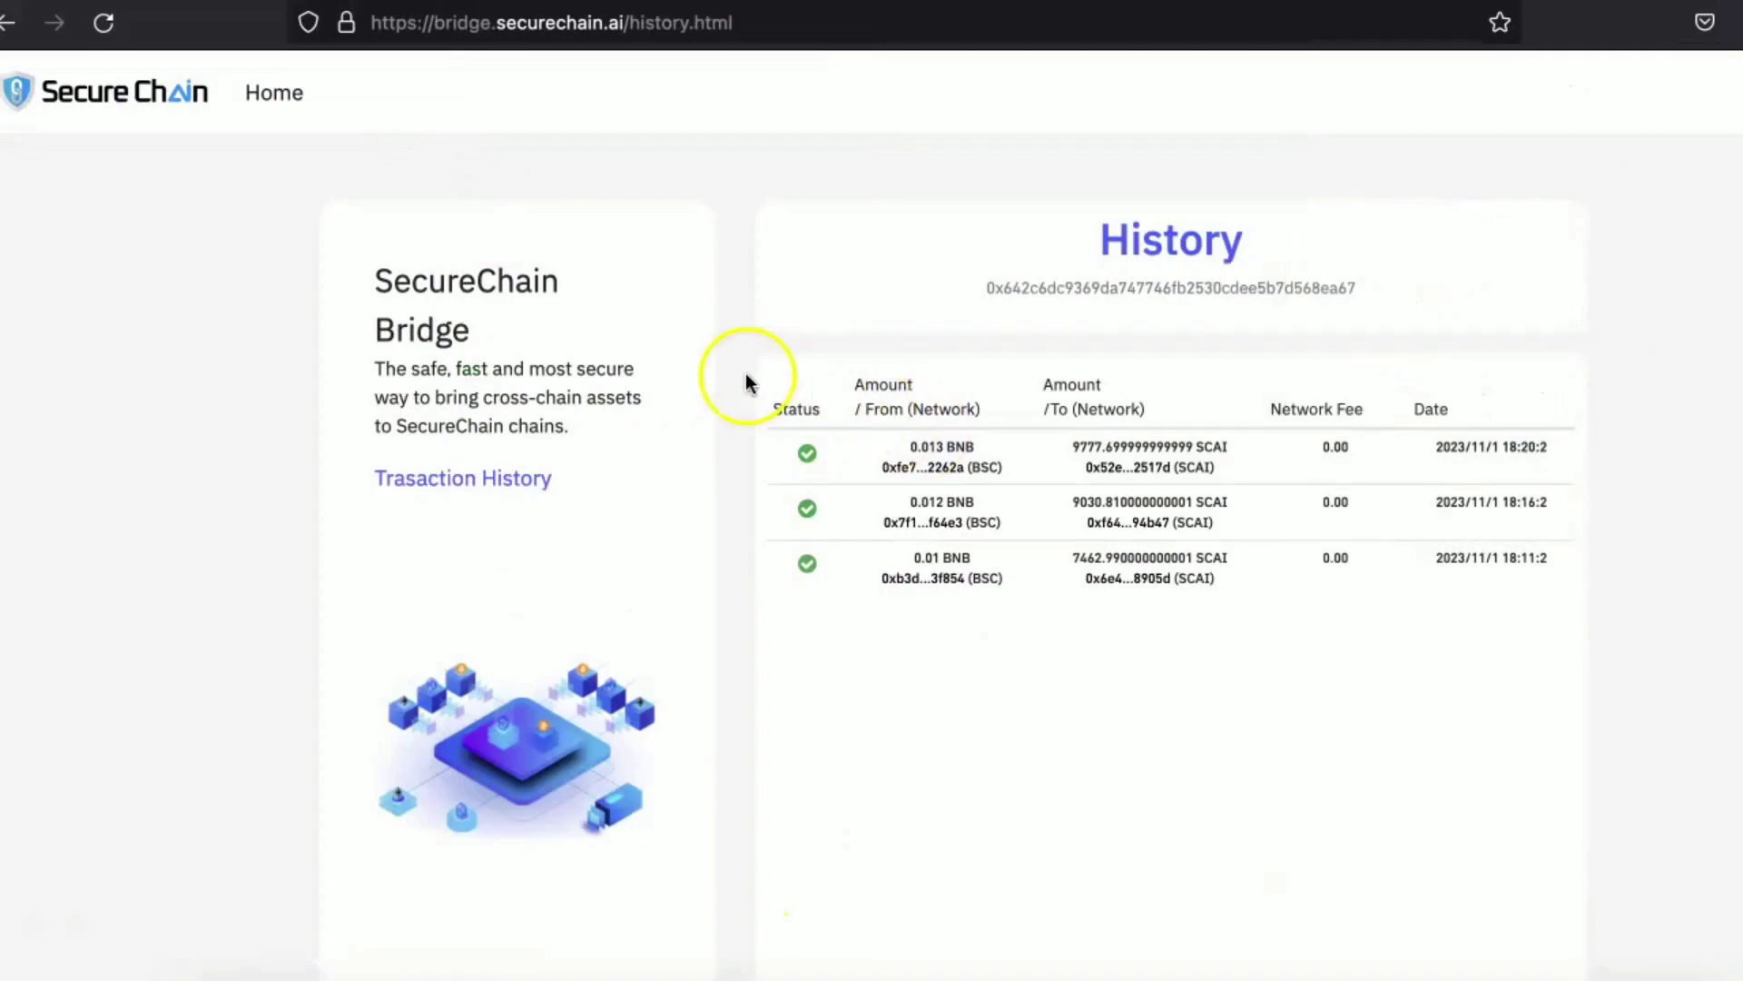
Return to the Home swap form and dismiss MetaMask's network-switch request.
left_click(275, 98)
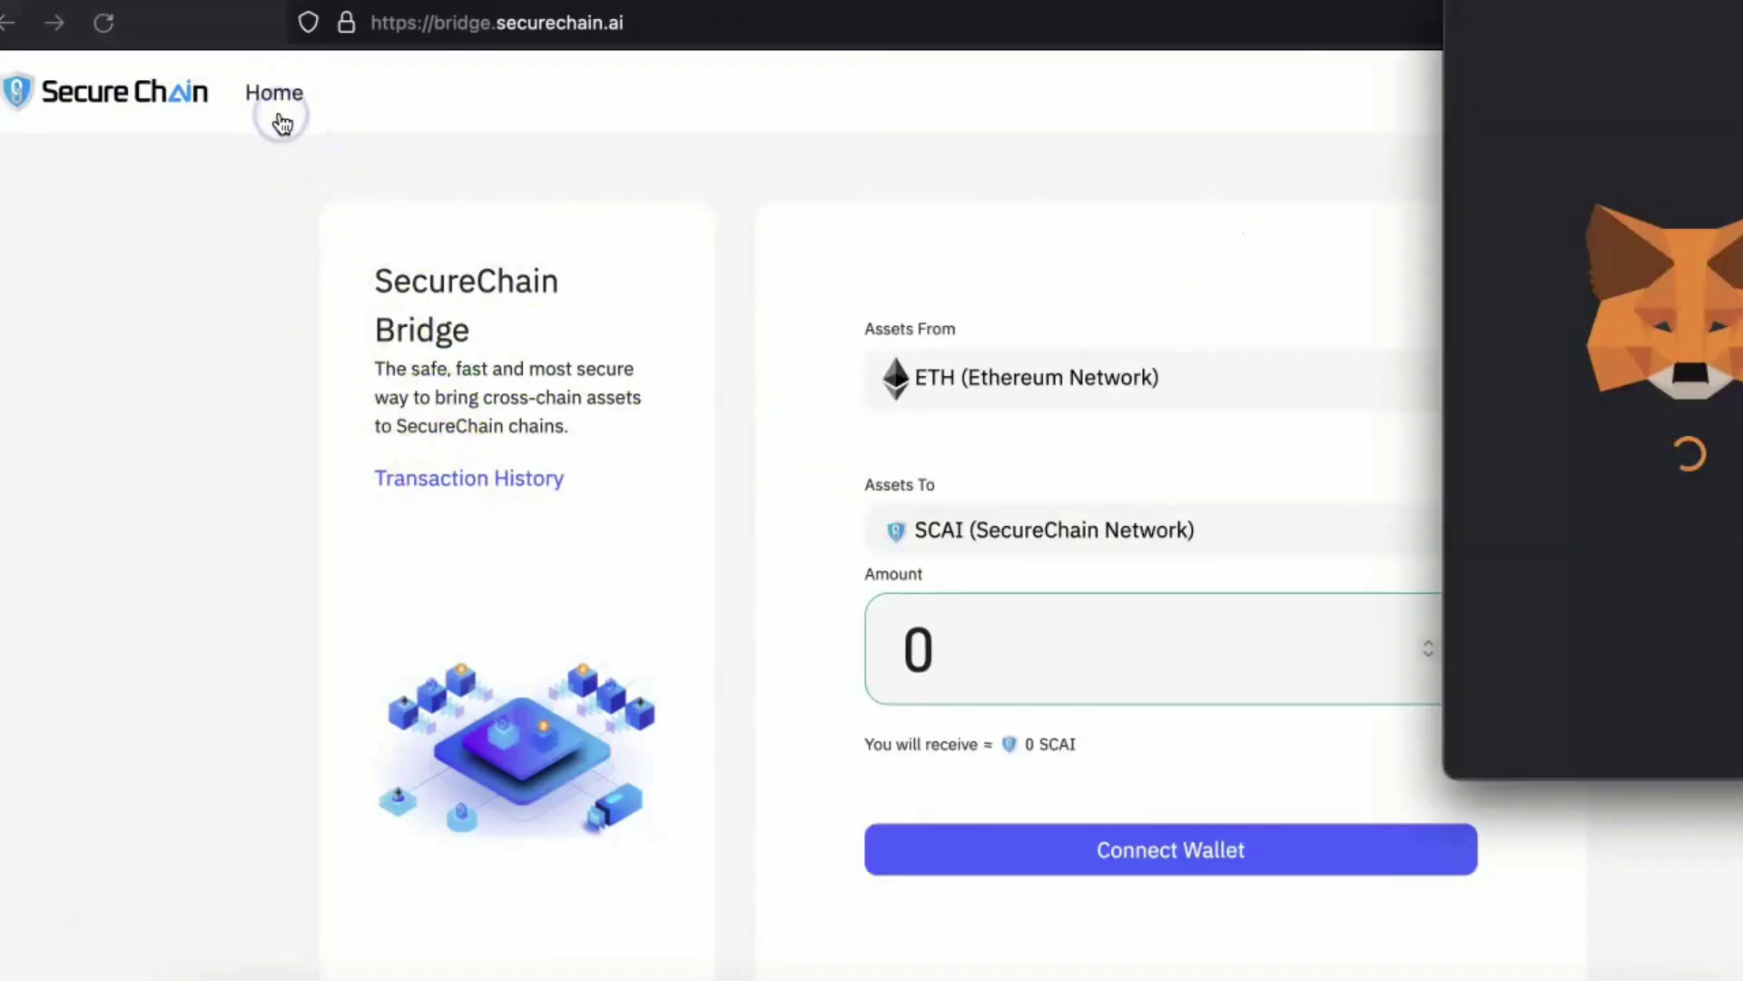
left_click(1725, 734)
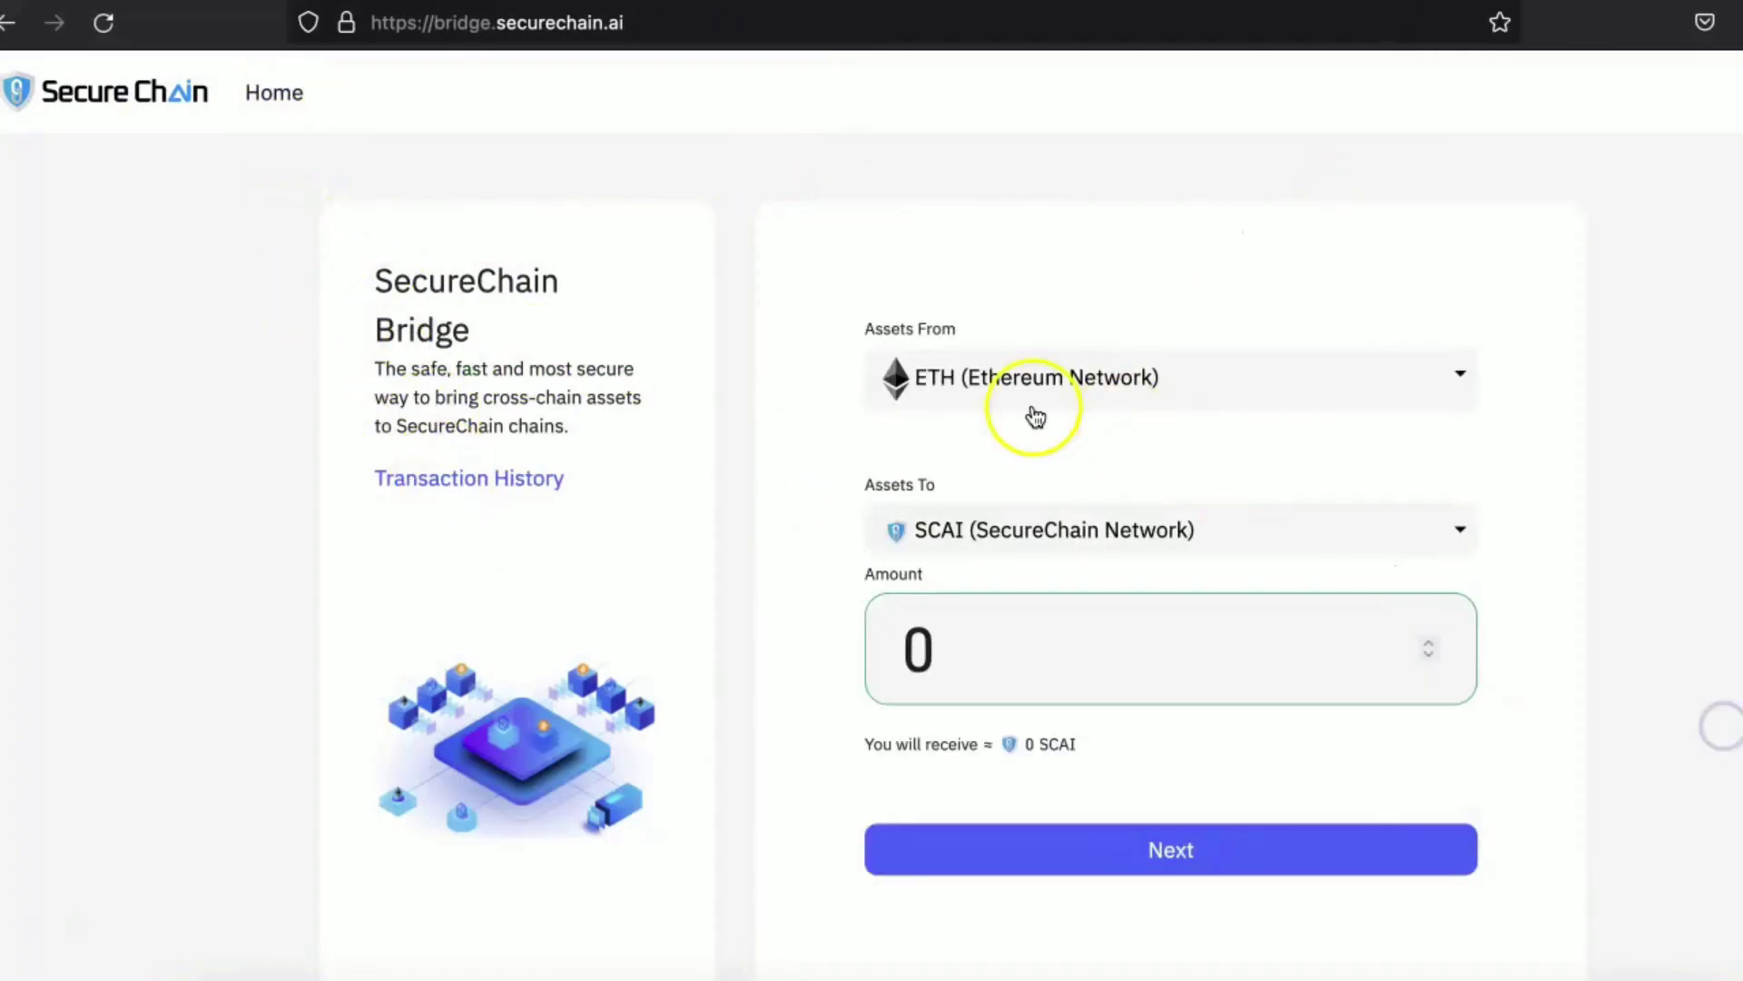